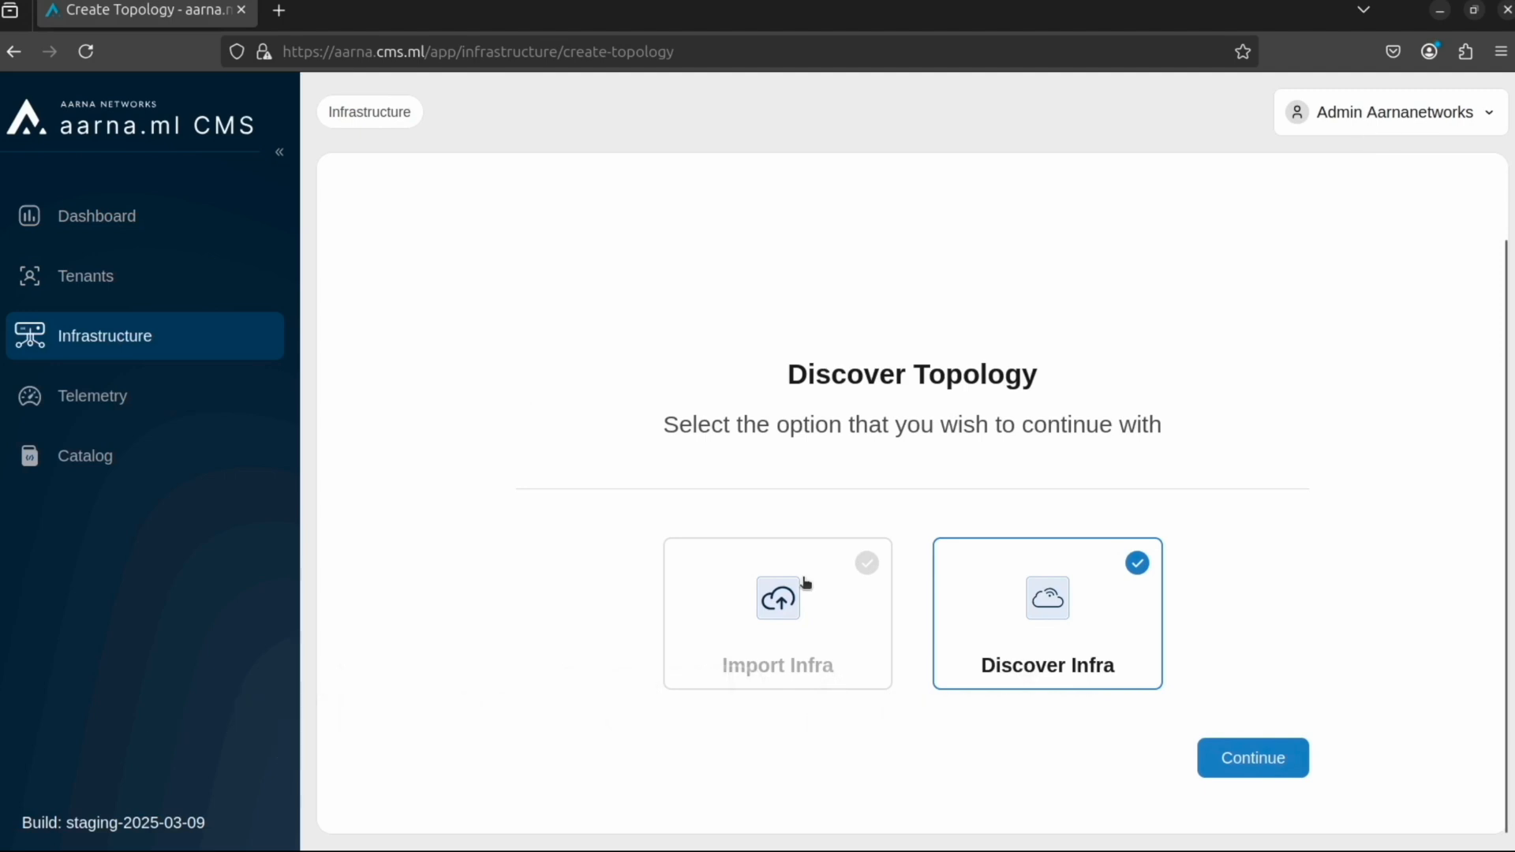
Step: Choose Import Infra as the topology discovery option and upload the file ddn - import.csv
{"action": "left_click", "coordinate": [1267, 756]}
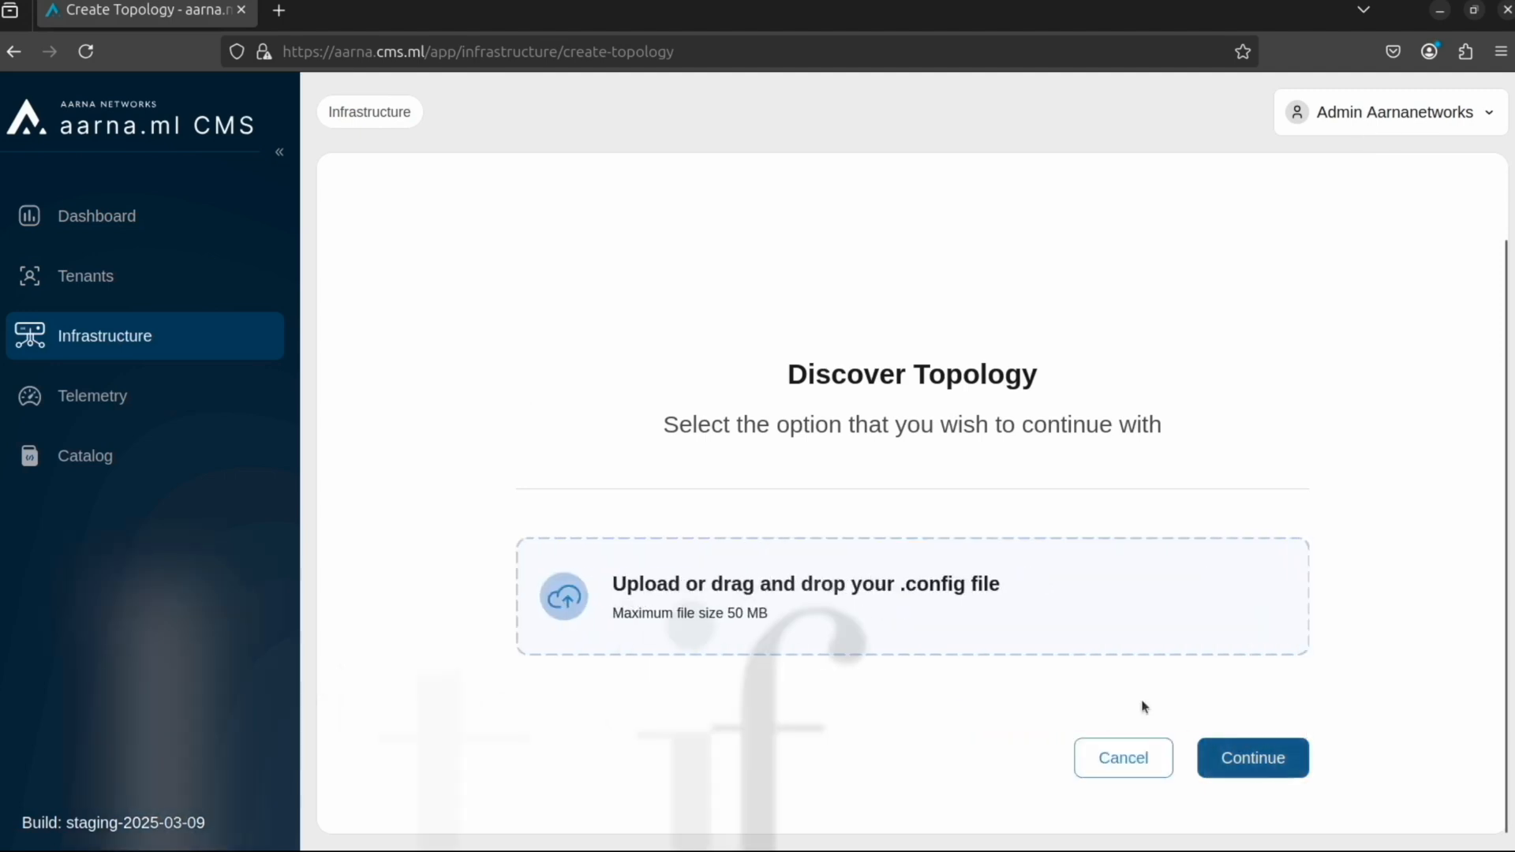
{"action": "left_click", "coordinate": [566, 597]}
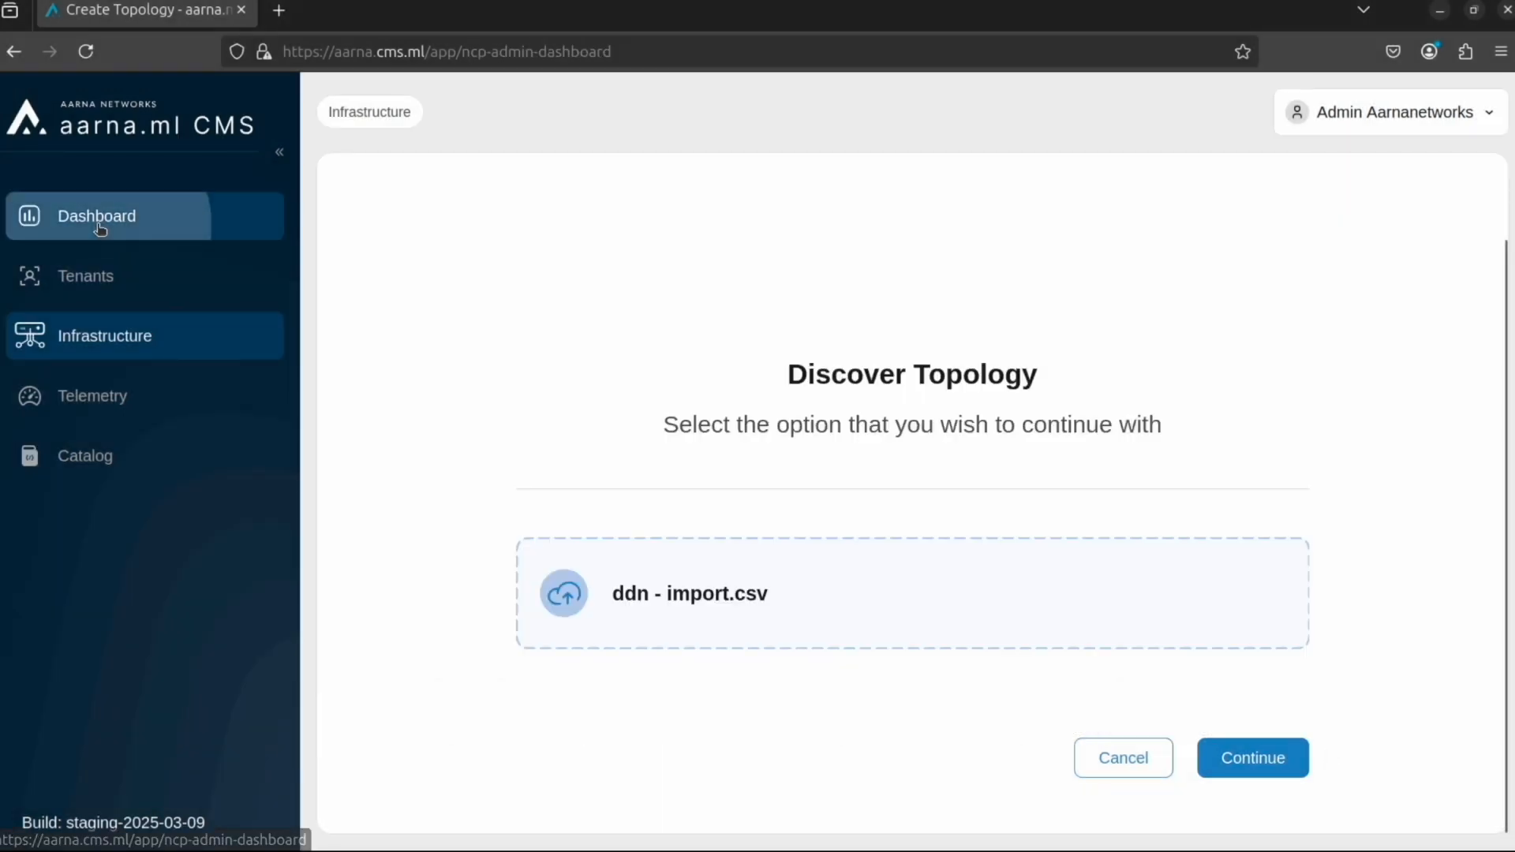
Step: Review the resource counts and node charts in the NCP admin overview and check the imported compute nodes in the infrastructure inventory
{"action": "left_click", "coordinate": [111, 225]}
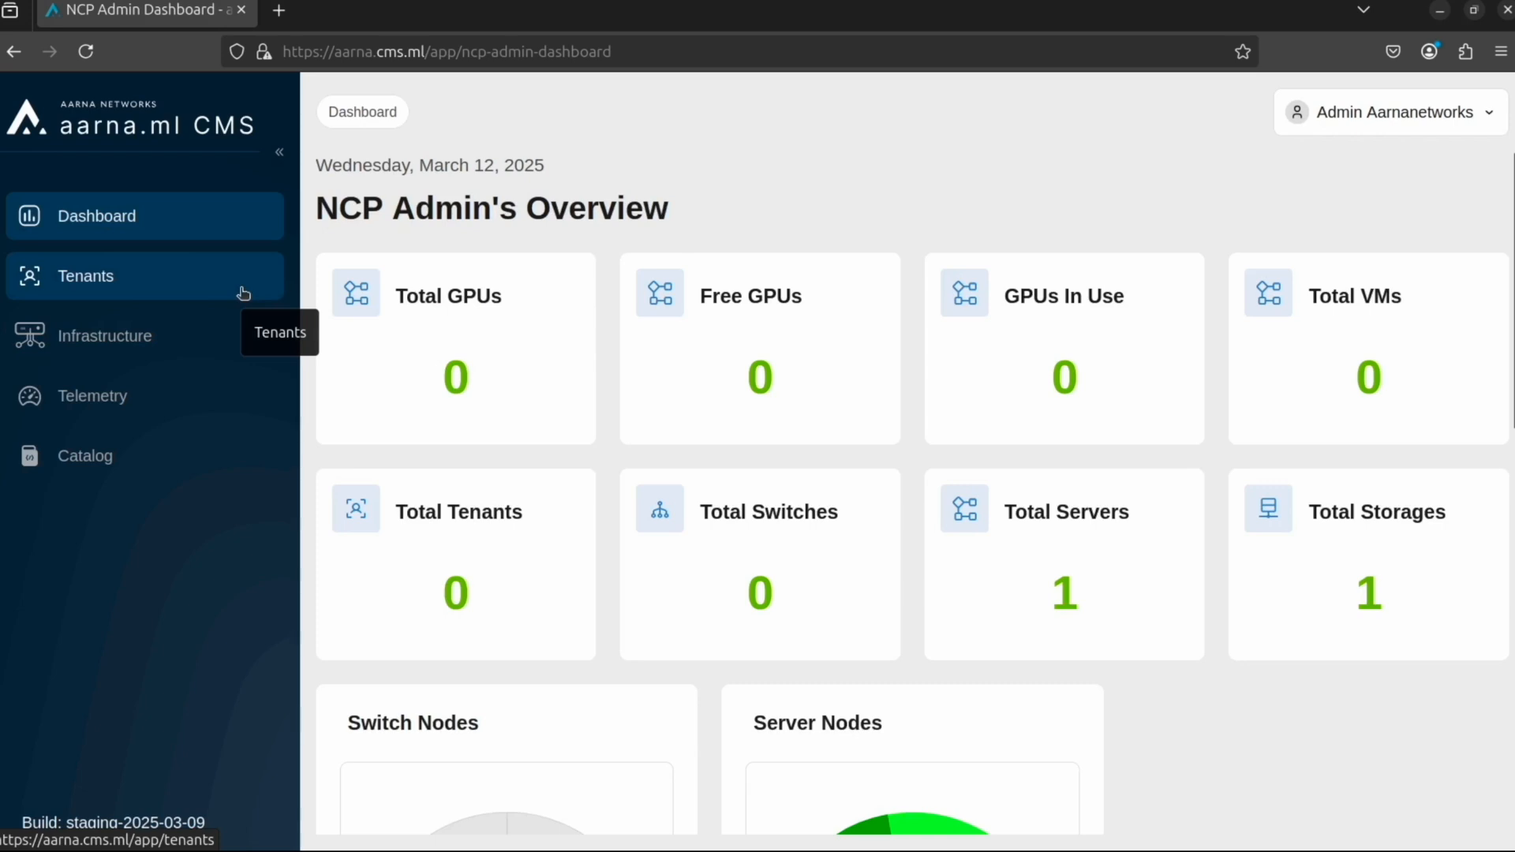
{"action": "scroll", "coordinate": [626, 490], "scroll_direction": "down", "scroll_amount": 3}
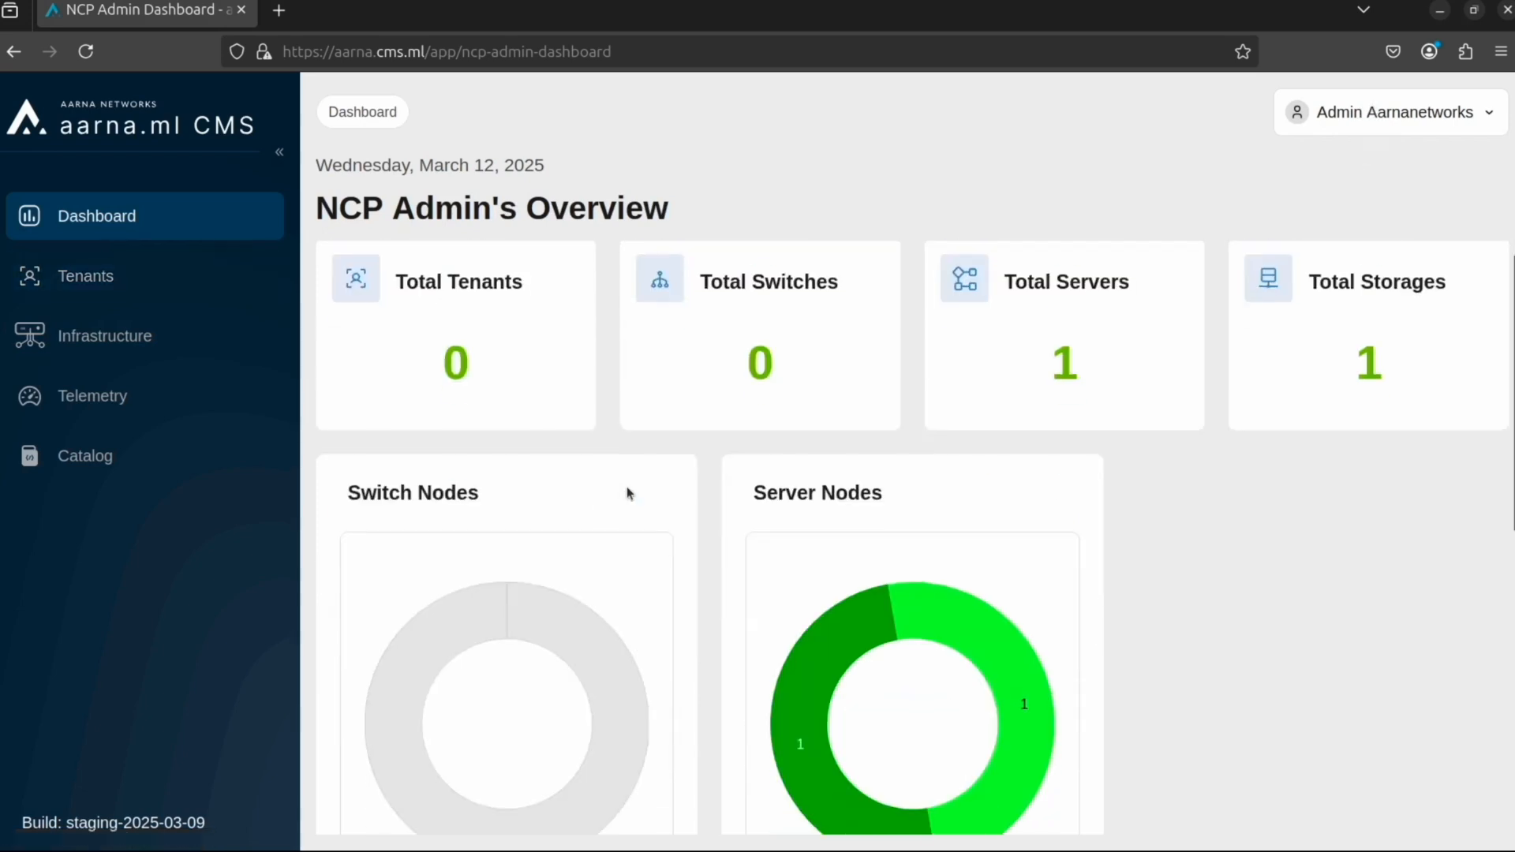
{"action": "left_click", "coordinate": [138, 323]}
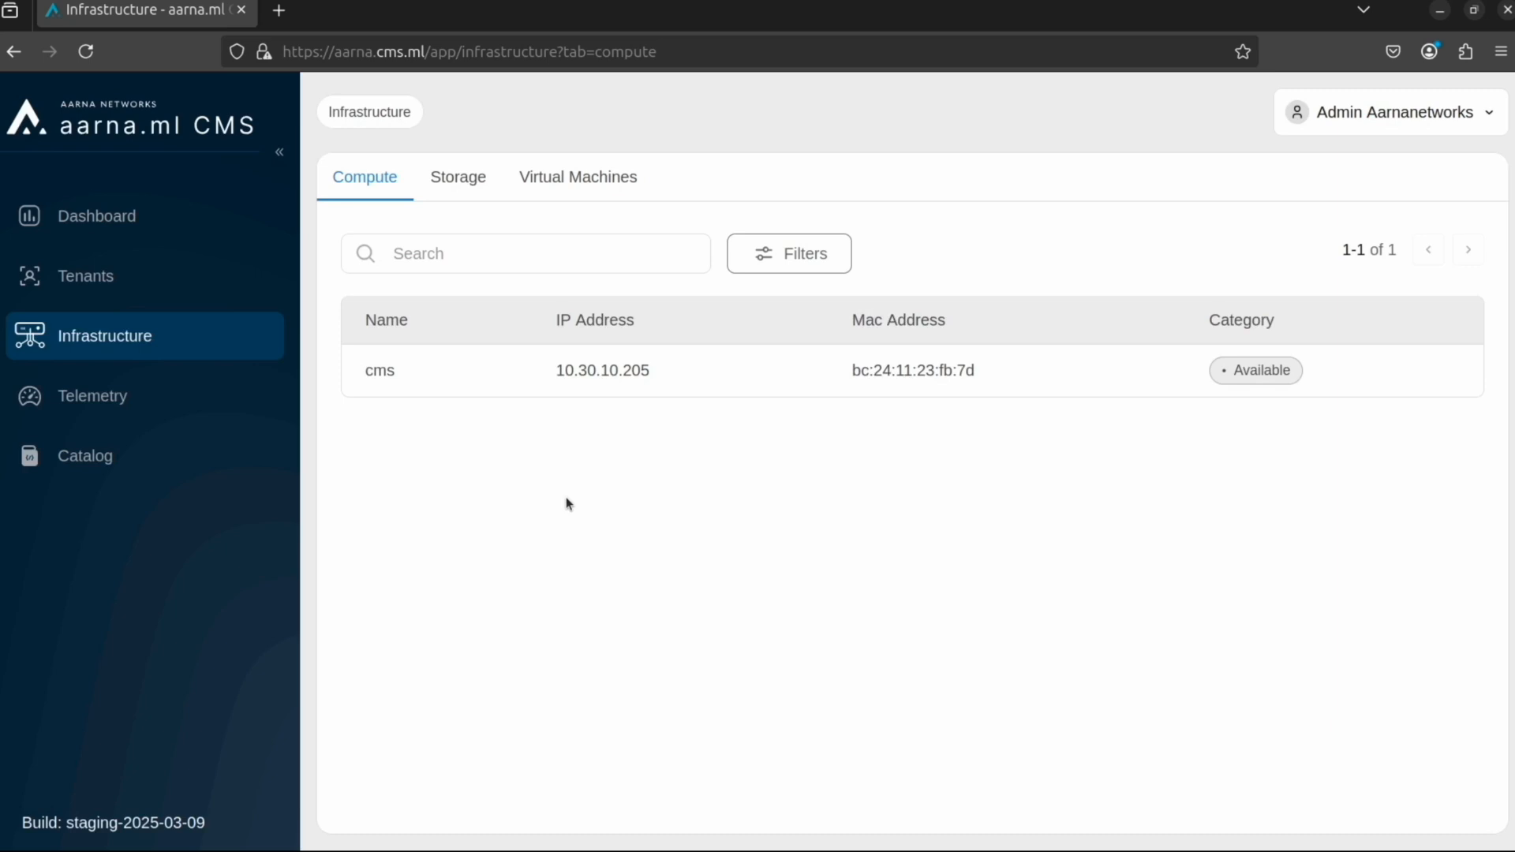
Step: Add a new tenant named aarna with the description ddn-demo
{"action": "left_click", "coordinate": [64, 291]}
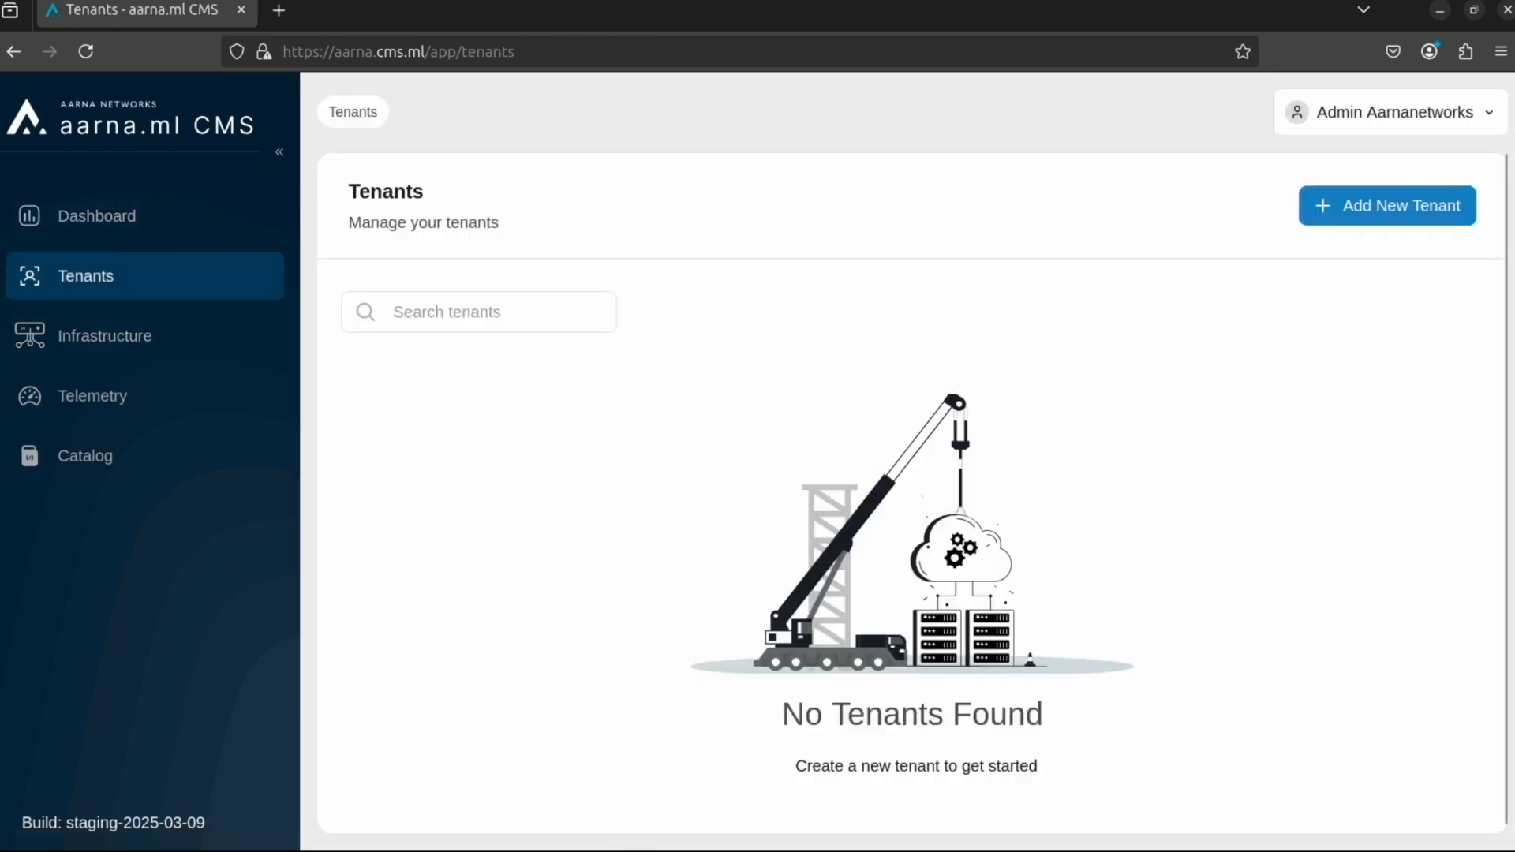
{"action": "left_click", "coordinate": [1352, 206]}
{"action": "type", "text": "aarna"}
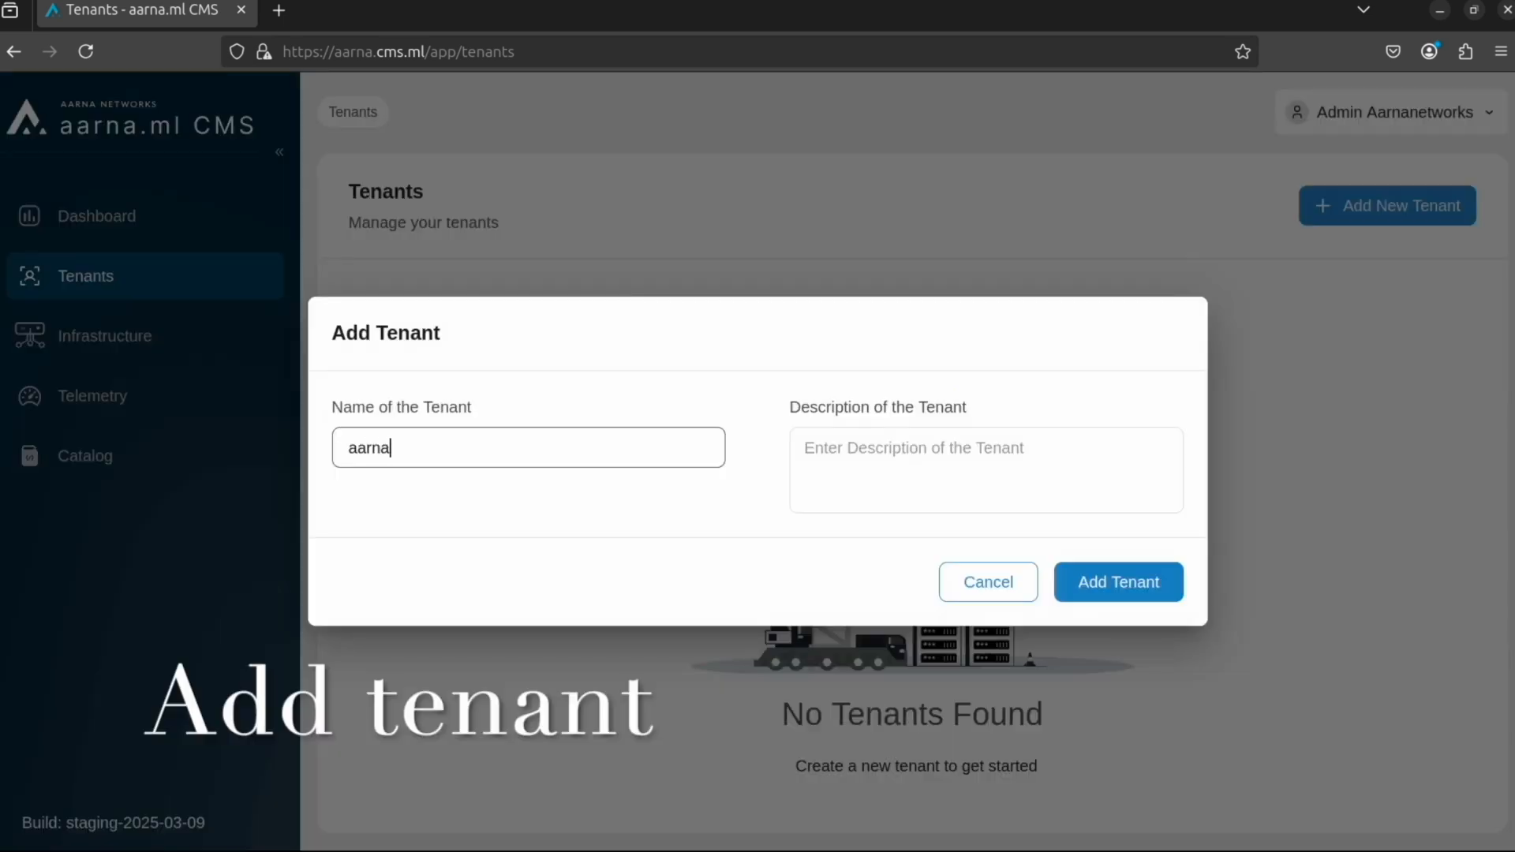
{"action": "left_click", "coordinate": [1035, 490]}
{"action": "type", "text": "ddn-demo"}
{"action": "left_click", "coordinate": [1128, 578]}
Step: Start a BareMetal resource allocation for the aarna tenant based on the Fixed Template
{"action": "left_click", "coordinate": [471, 417]}
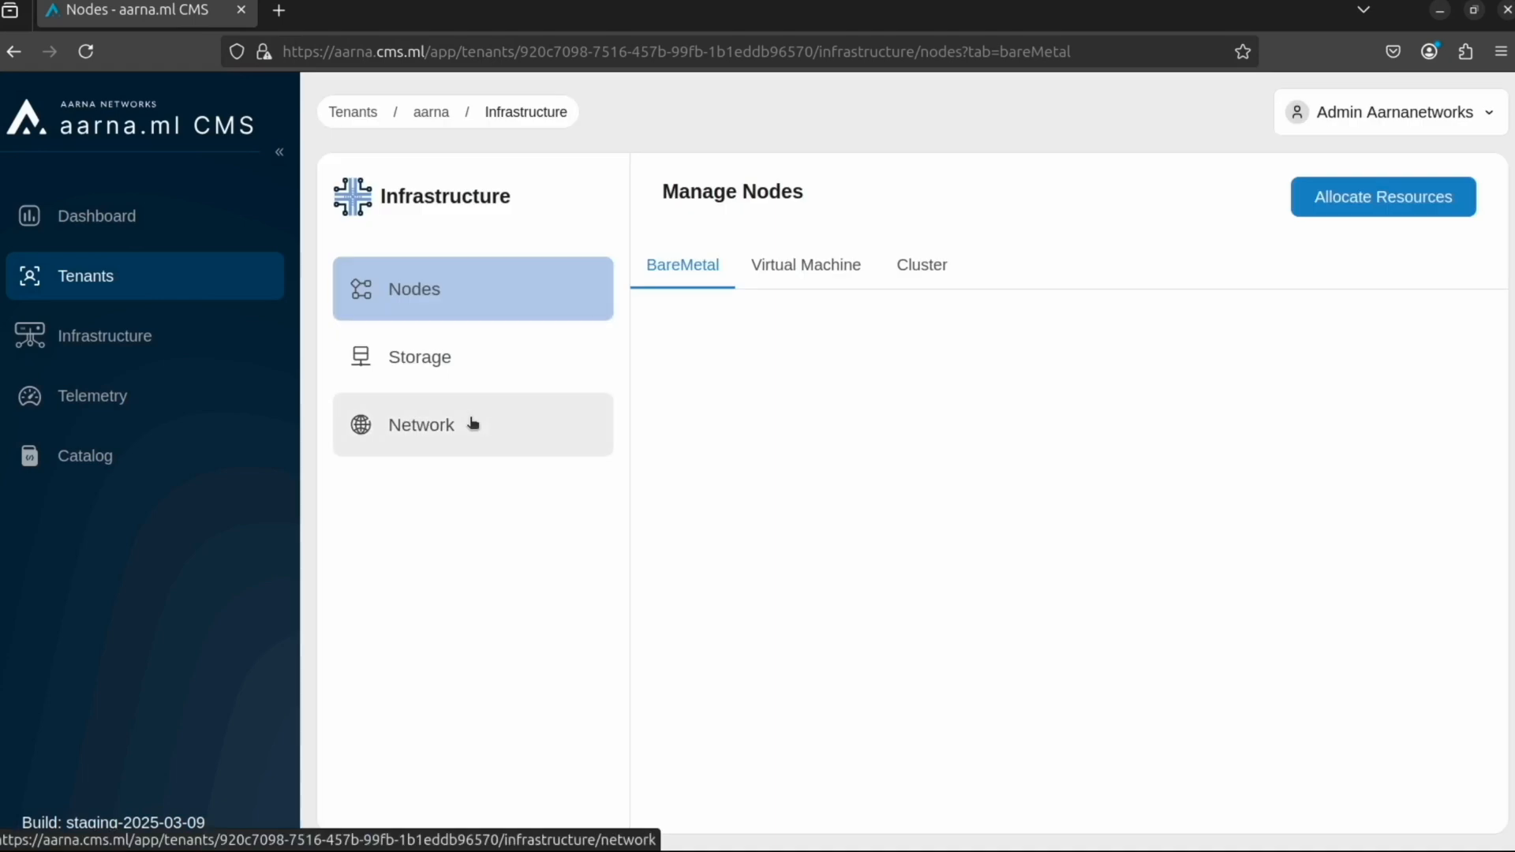
{"action": "left_click", "coordinate": [1357, 201]}
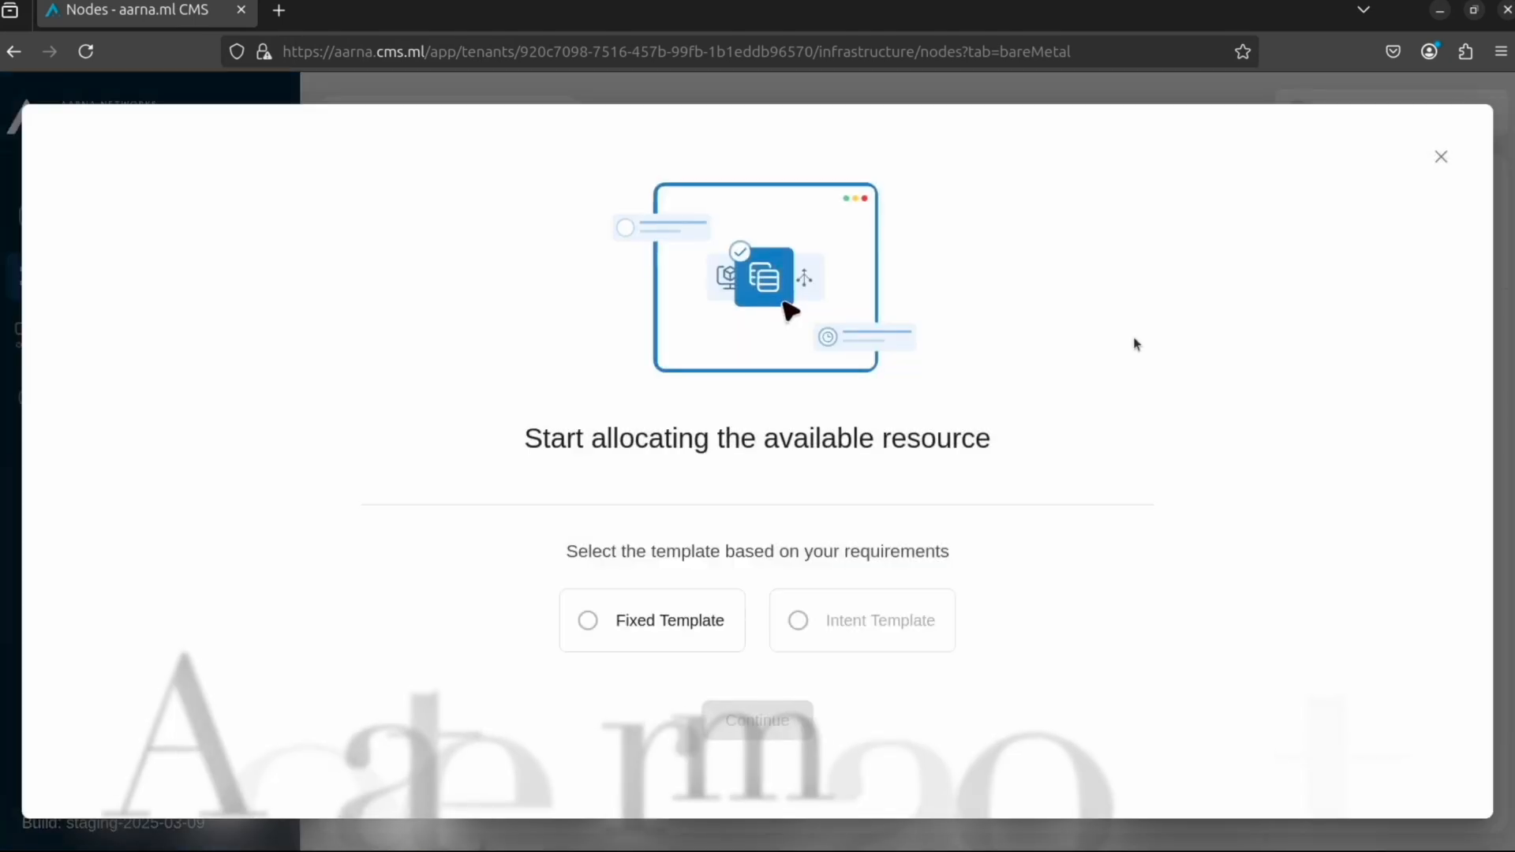
{"action": "left_click", "coordinate": [632, 632]}
{"action": "left_click", "coordinate": [757, 719]}
{"action": "left_click", "coordinate": [751, 651]}
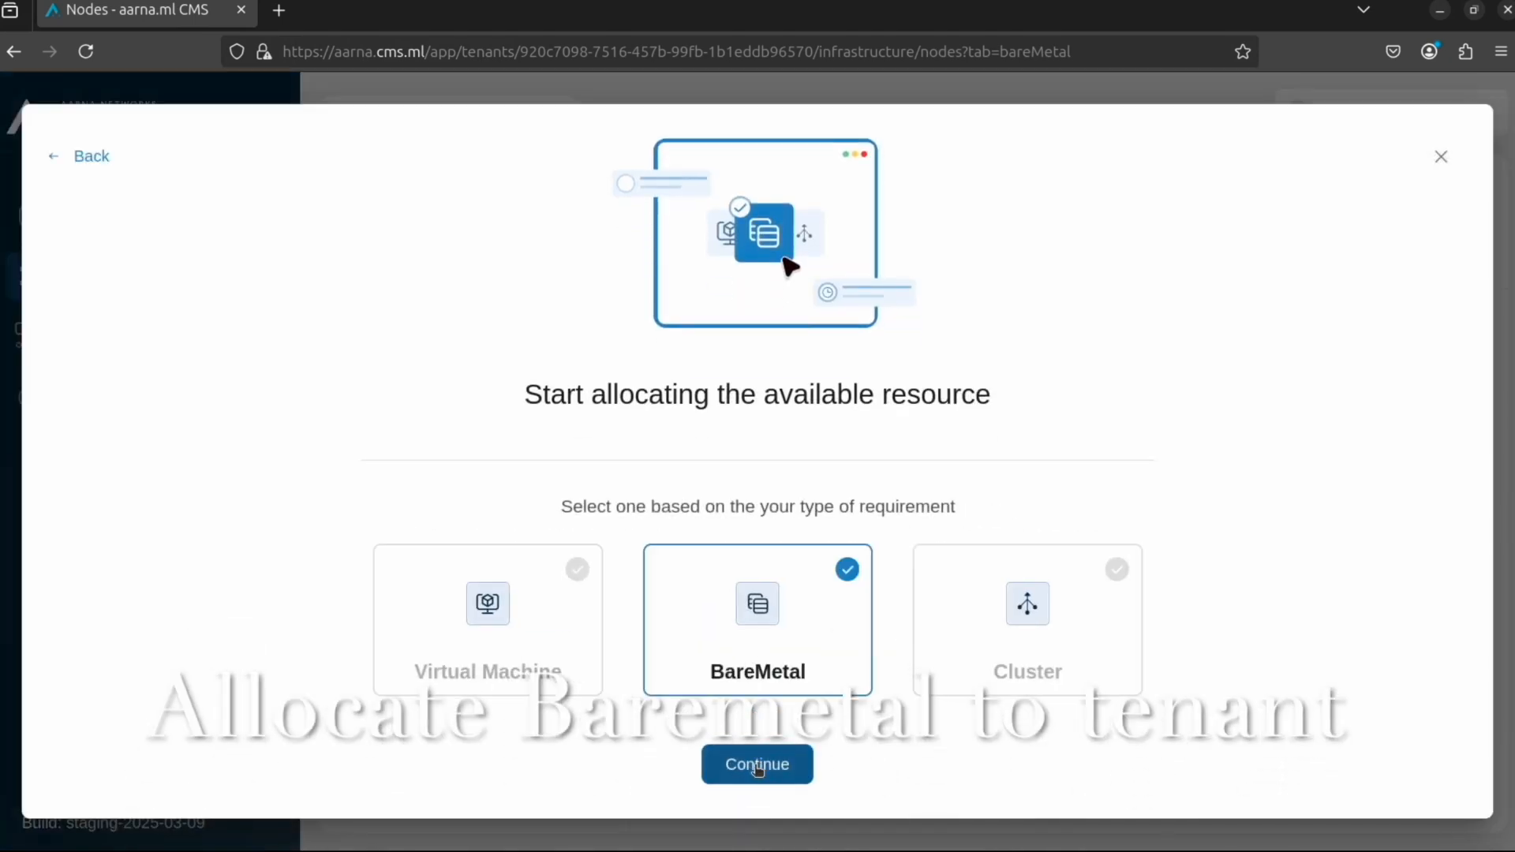
{"action": "left_click", "coordinate": [758, 767]}
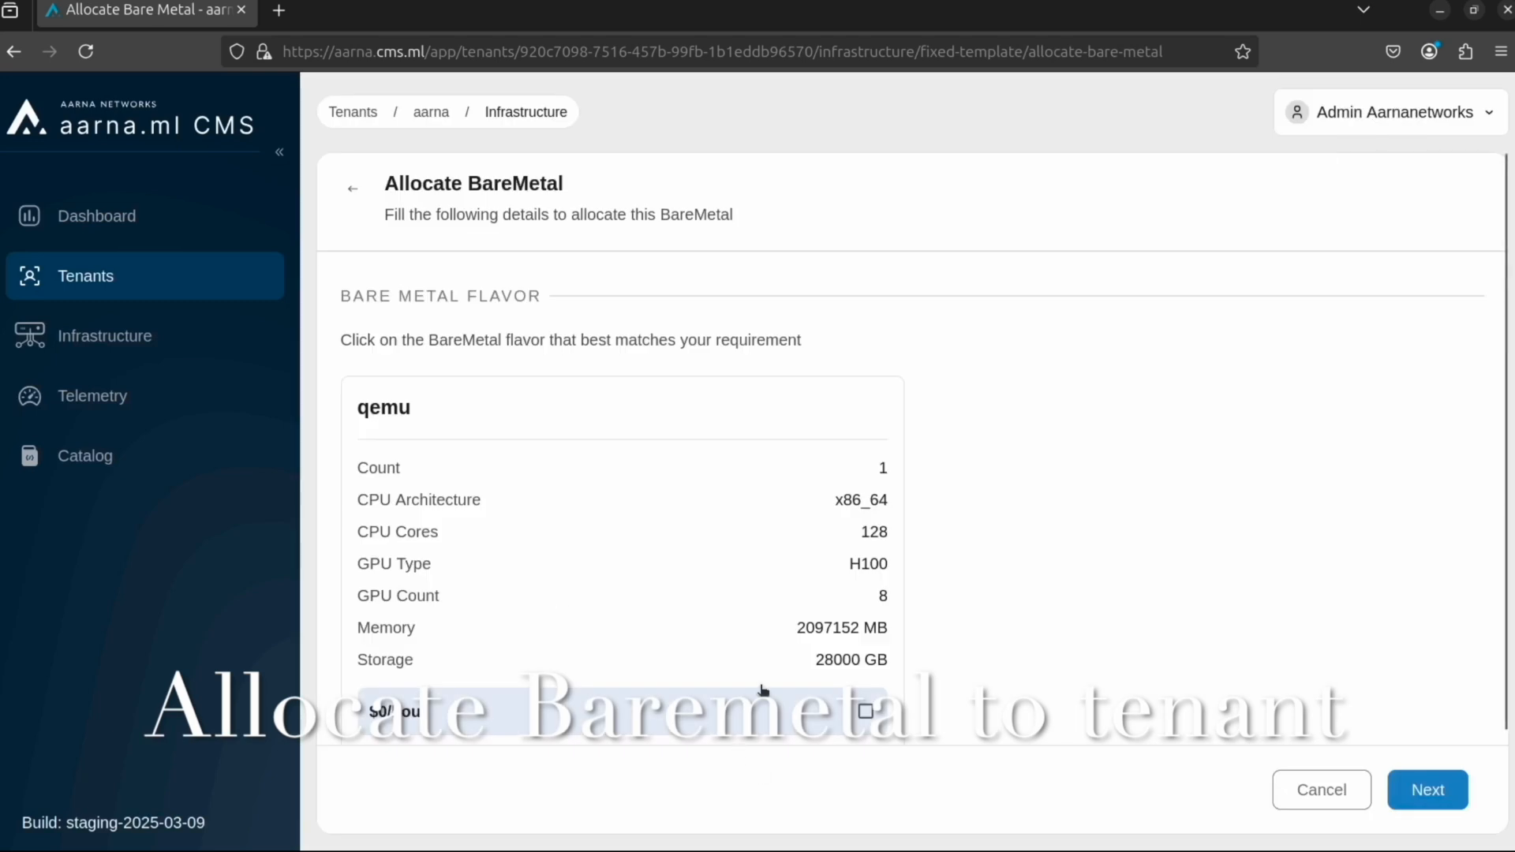
Step: Allocate the qemu bare metal flavor to the tenant with Ubuntu as the operating system and CUDA version 12.1V
{"action": "left_click", "coordinate": [865, 711]}
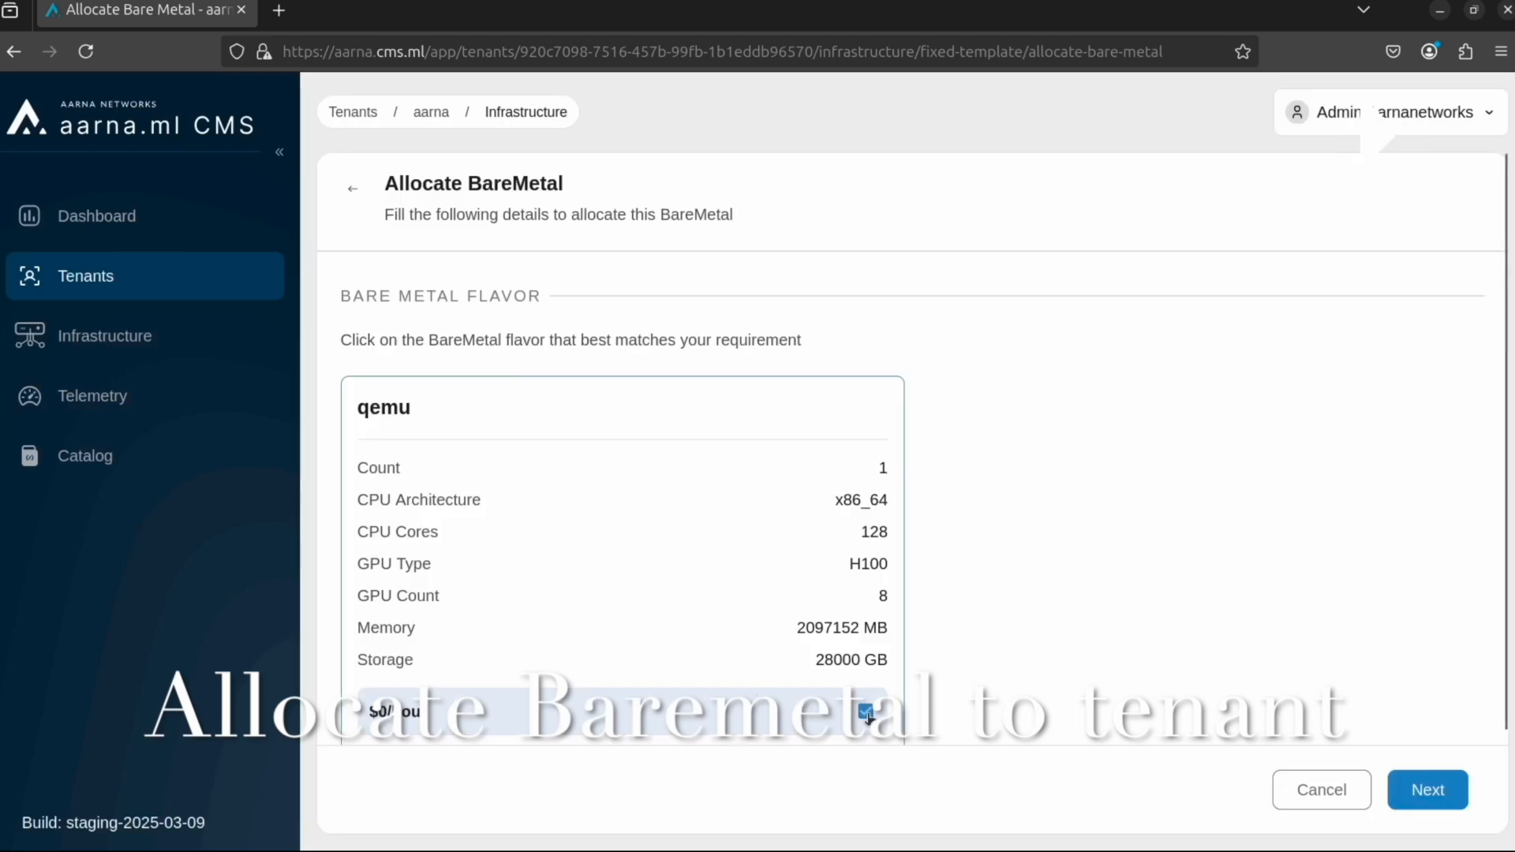
{"action": "left_click", "coordinate": [1428, 793]}
{"action": "left_click", "coordinate": [635, 406]}
{"action": "left_click", "coordinate": [588, 444]}
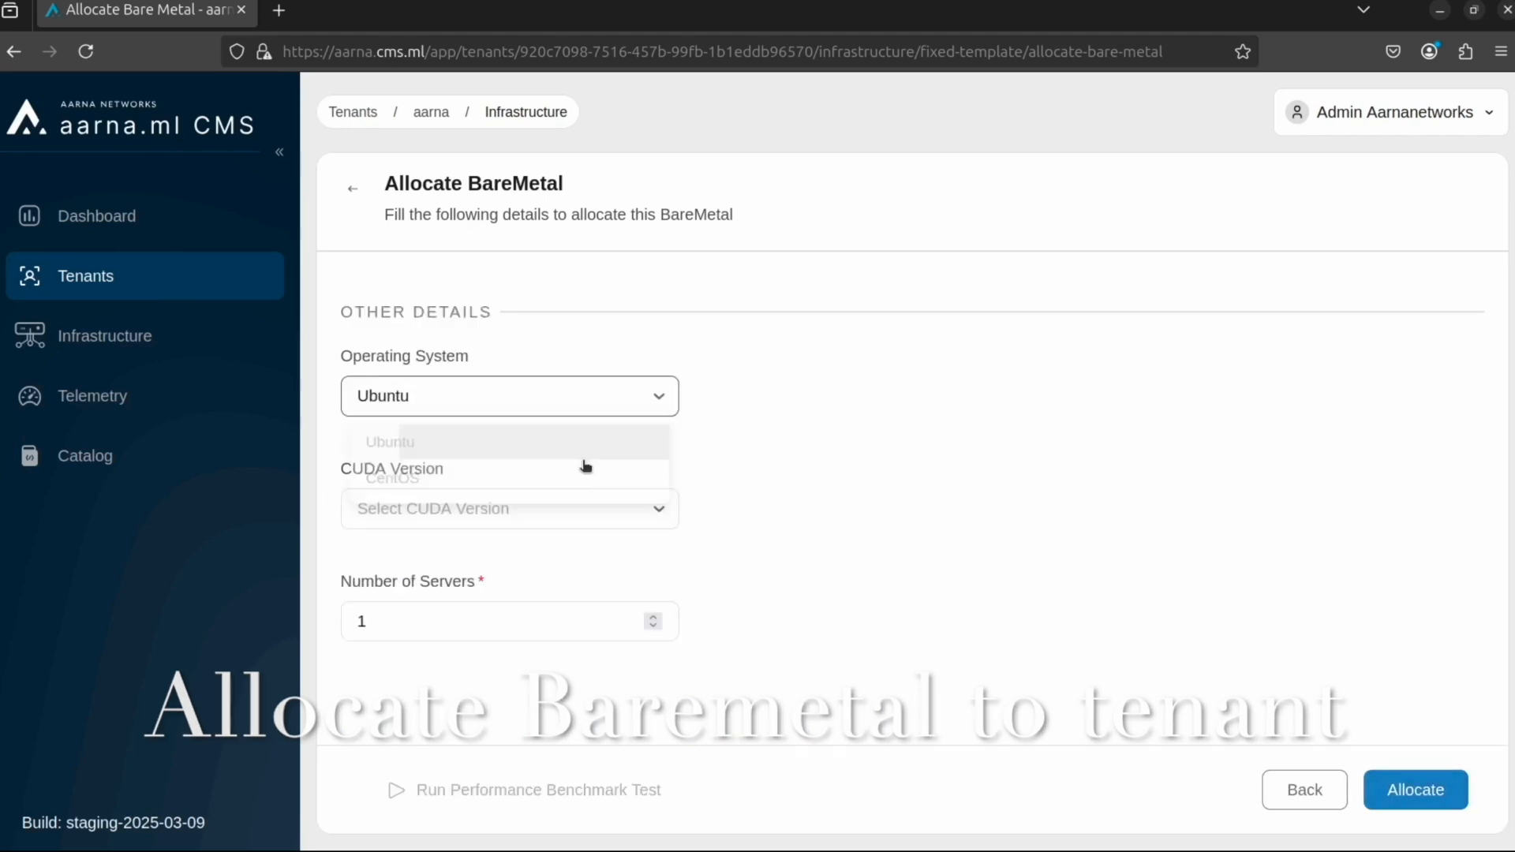
{"action": "left_click", "coordinate": [568, 509]}
{"action": "left_click", "coordinate": [547, 552]}
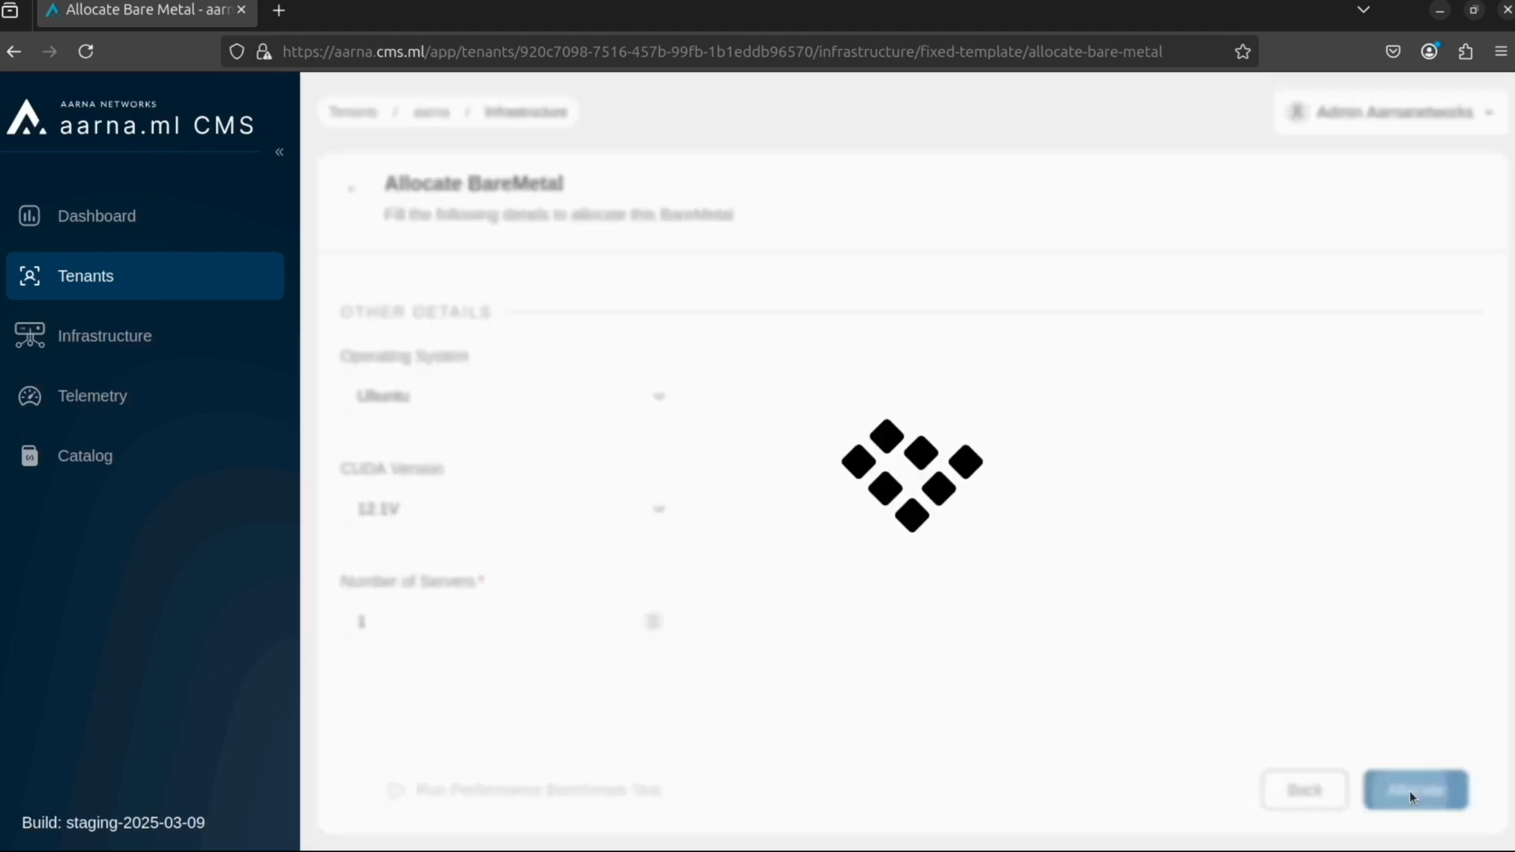
{"action": "left_click", "coordinate": [1409, 791]}
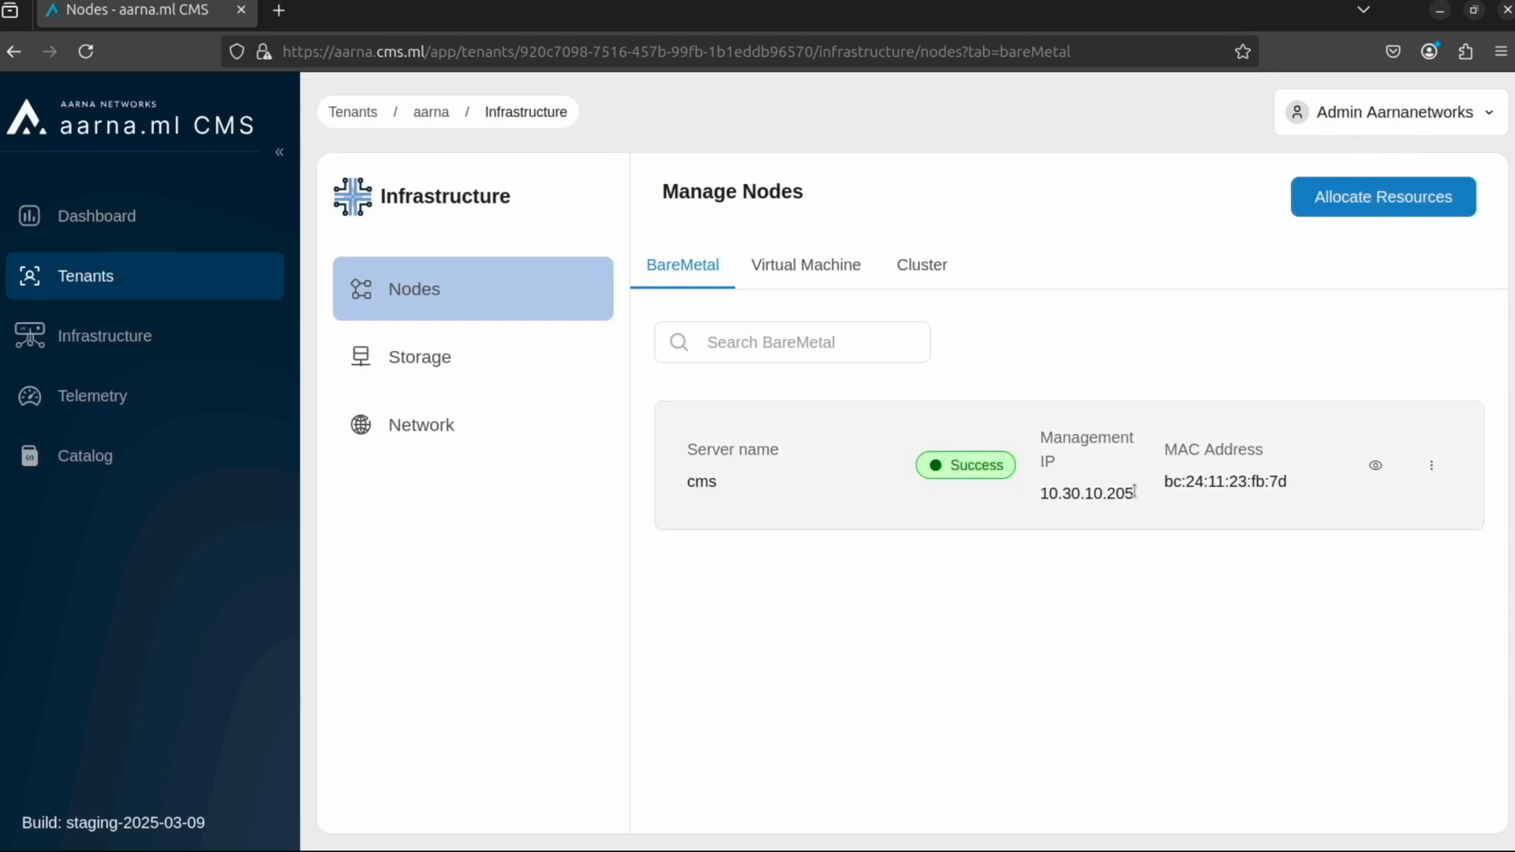
Step: Start a storage allocation of the Parallel File System type for the aarna tenant
{"action": "left_click", "coordinate": [446, 352]}
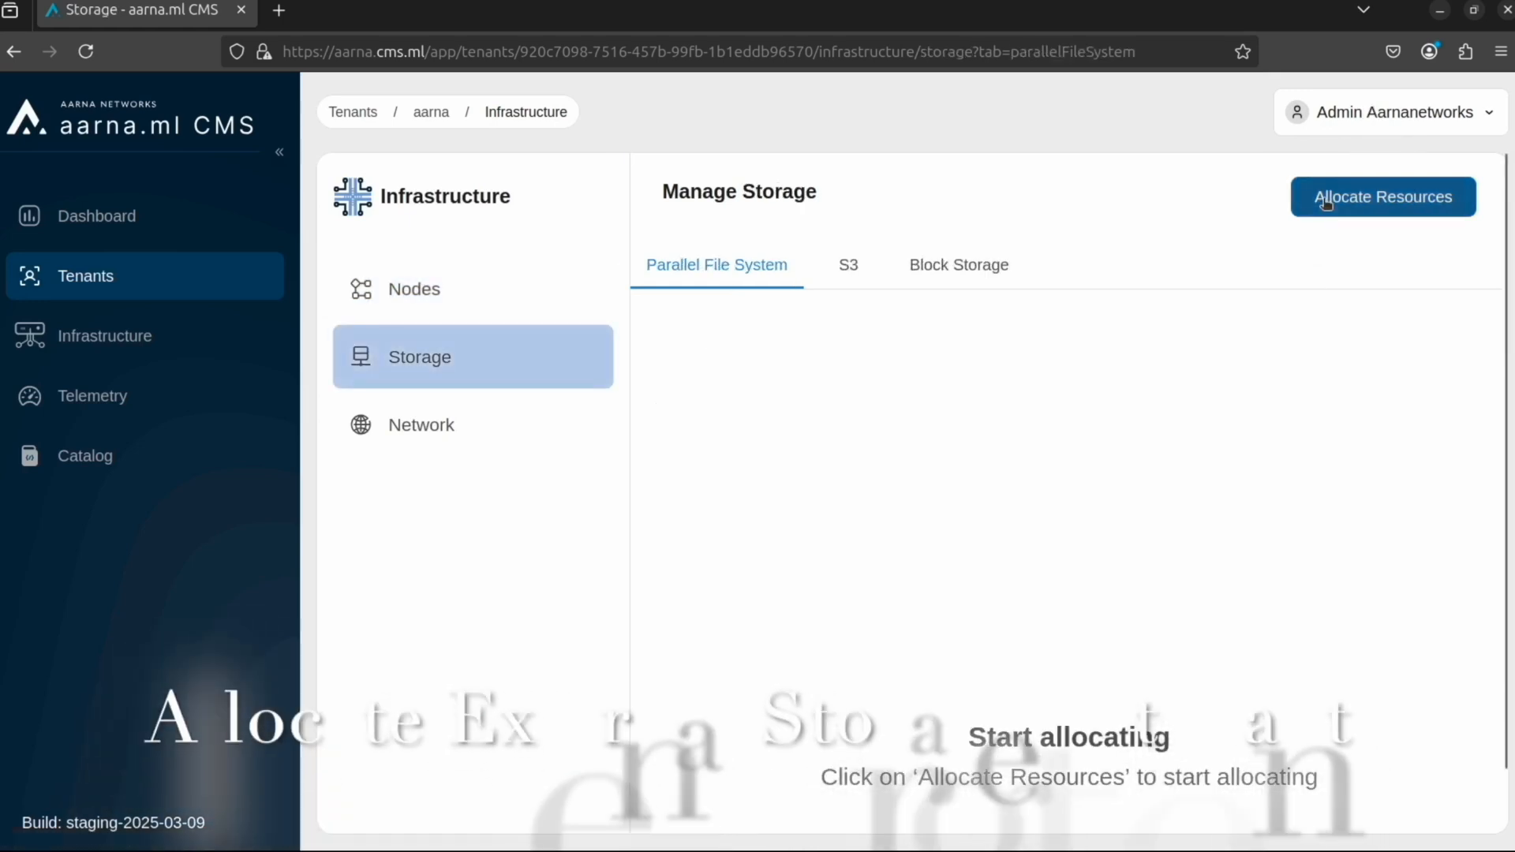
{"action": "left_click", "coordinate": [1325, 203]}
{"action": "left_click", "coordinate": [541, 633]}
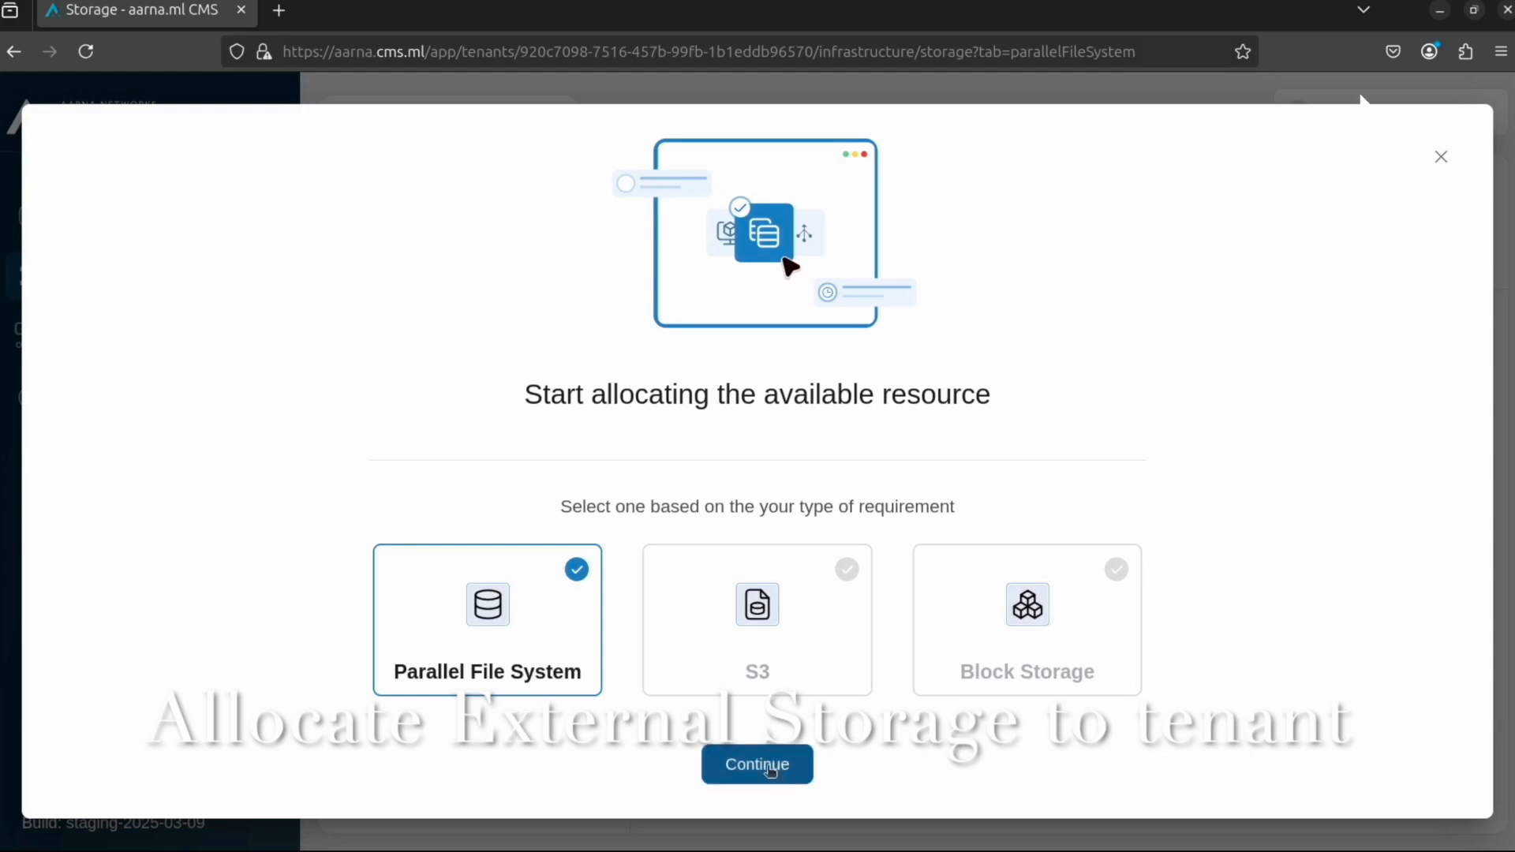
{"action": "left_click", "coordinate": [759, 763]}
Step: Allocate 1000 GB of parallel file system storage from ddn-storage to the bare metal compute node cms
{"action": "left_click", "coordinate": [426, 434]}
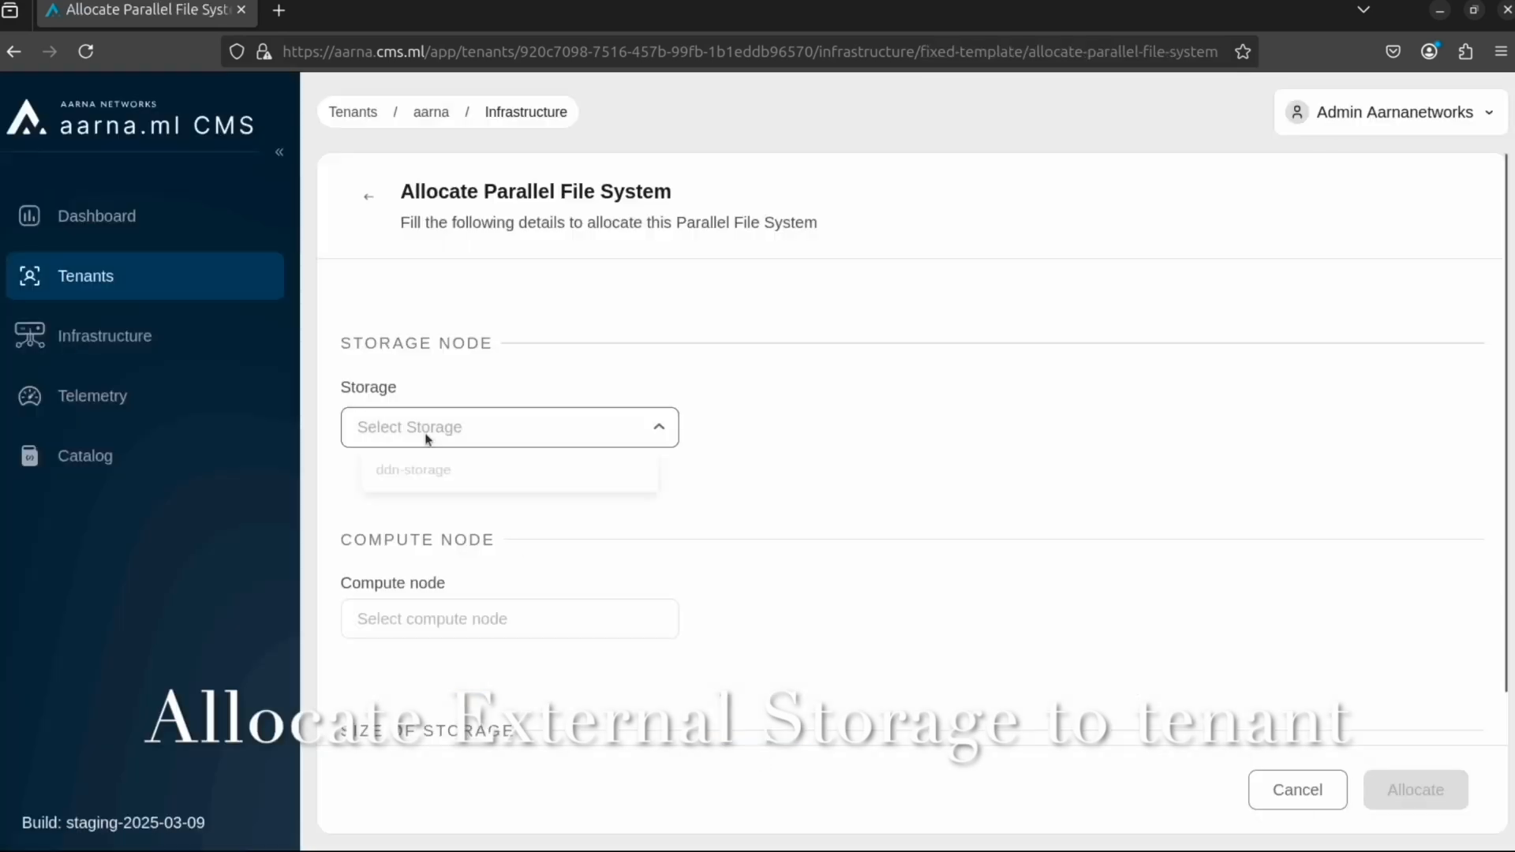
{"action": "left_click", "coordinate": [426, 479]}
{"action": "left_click", "coordinate": [456, 608]}
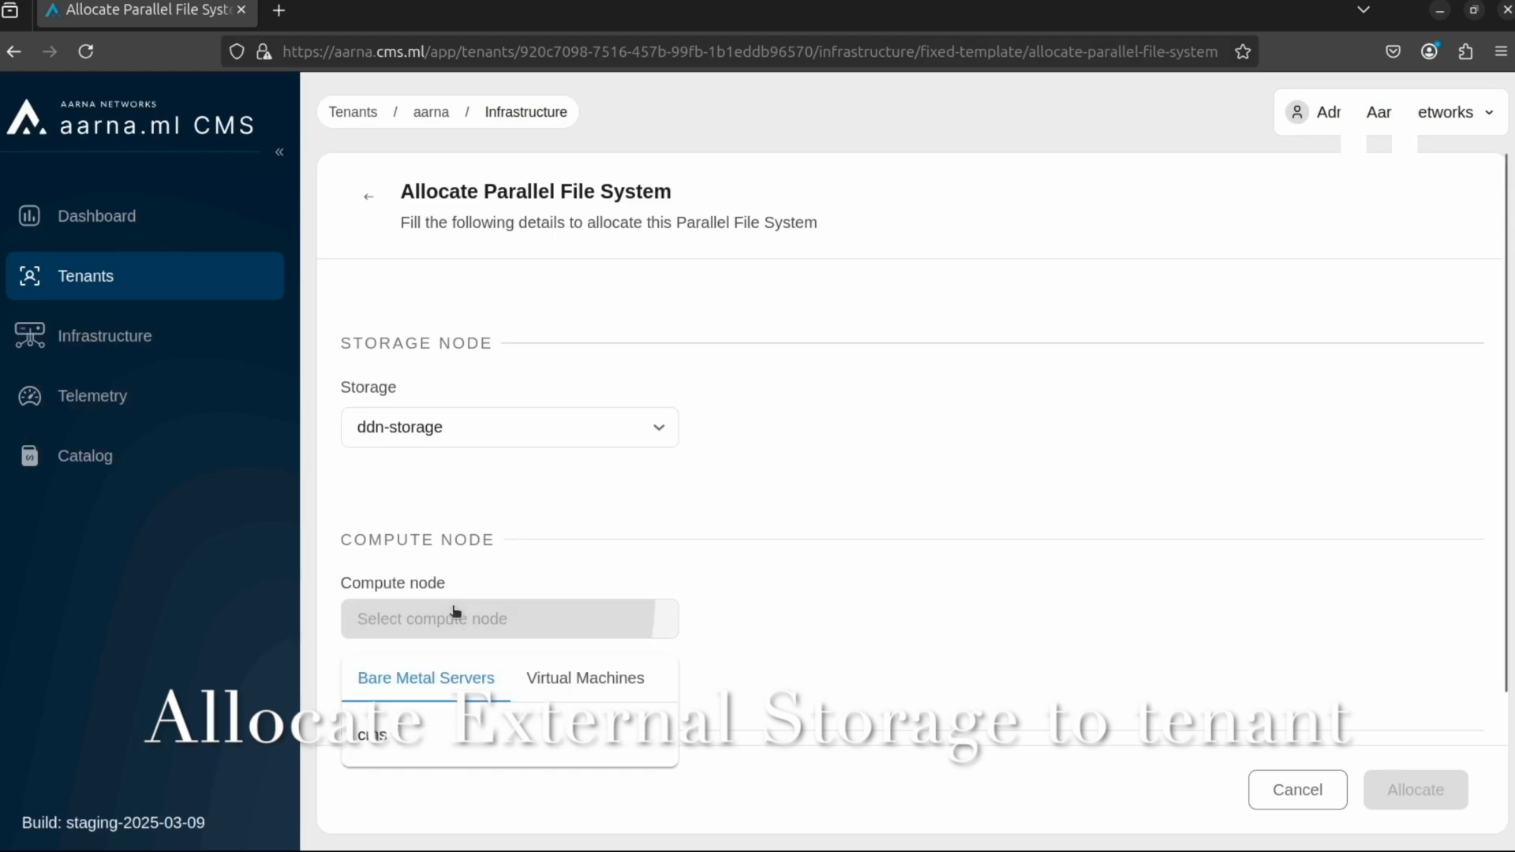
{"action": "left_click", "coordinate": [434, 735]}
{"action": "scroll", "coordinate": [422, 635], "scroll_direction": "down", "scroll_amount": 2}
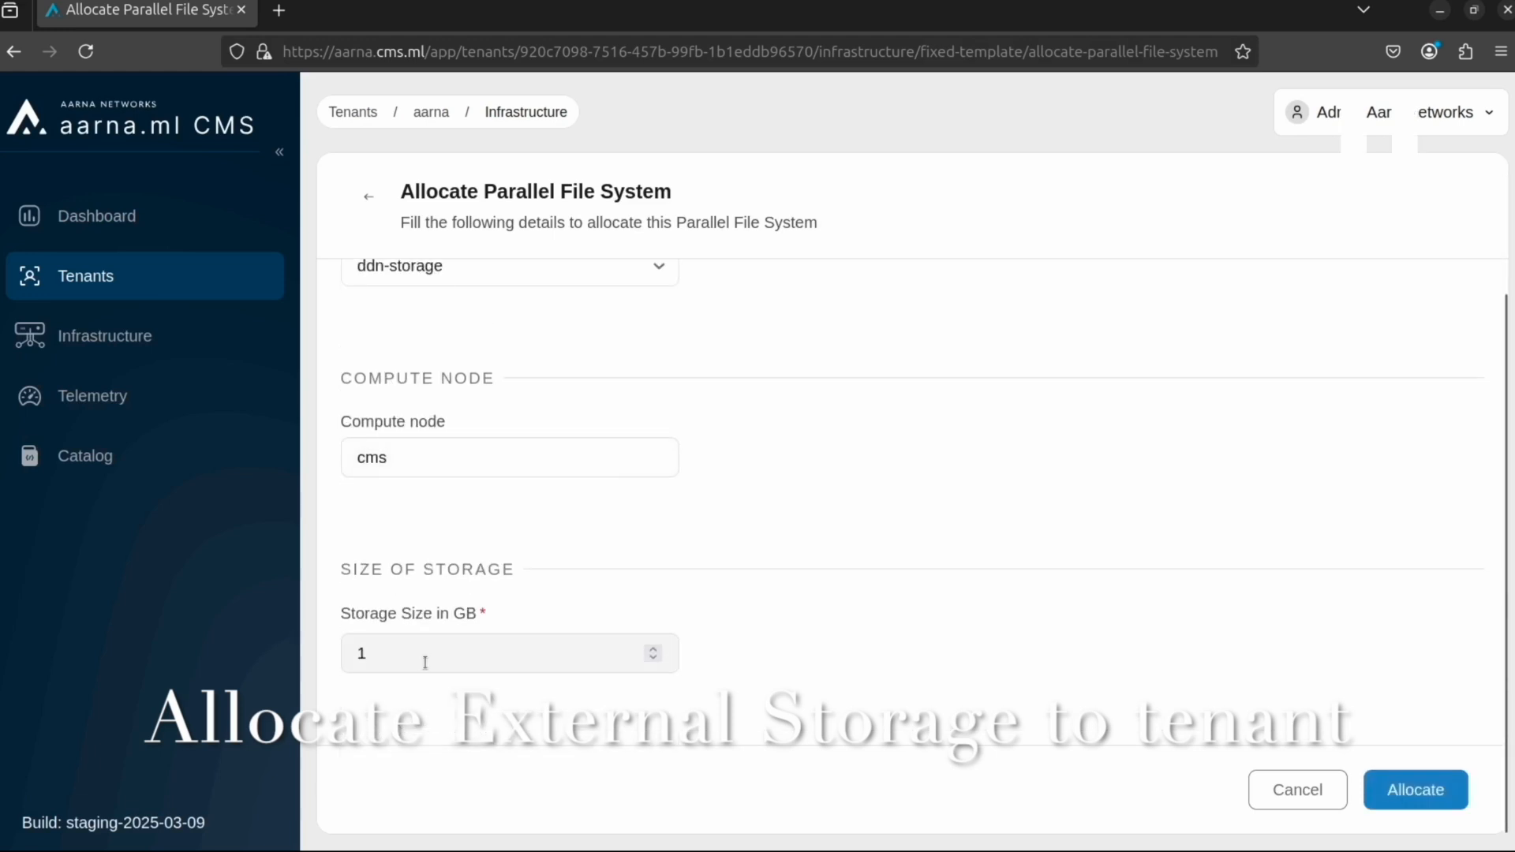
{"action": "left_click", "coordinate": [424, 663]}
{"action": "type", "text": "000"}
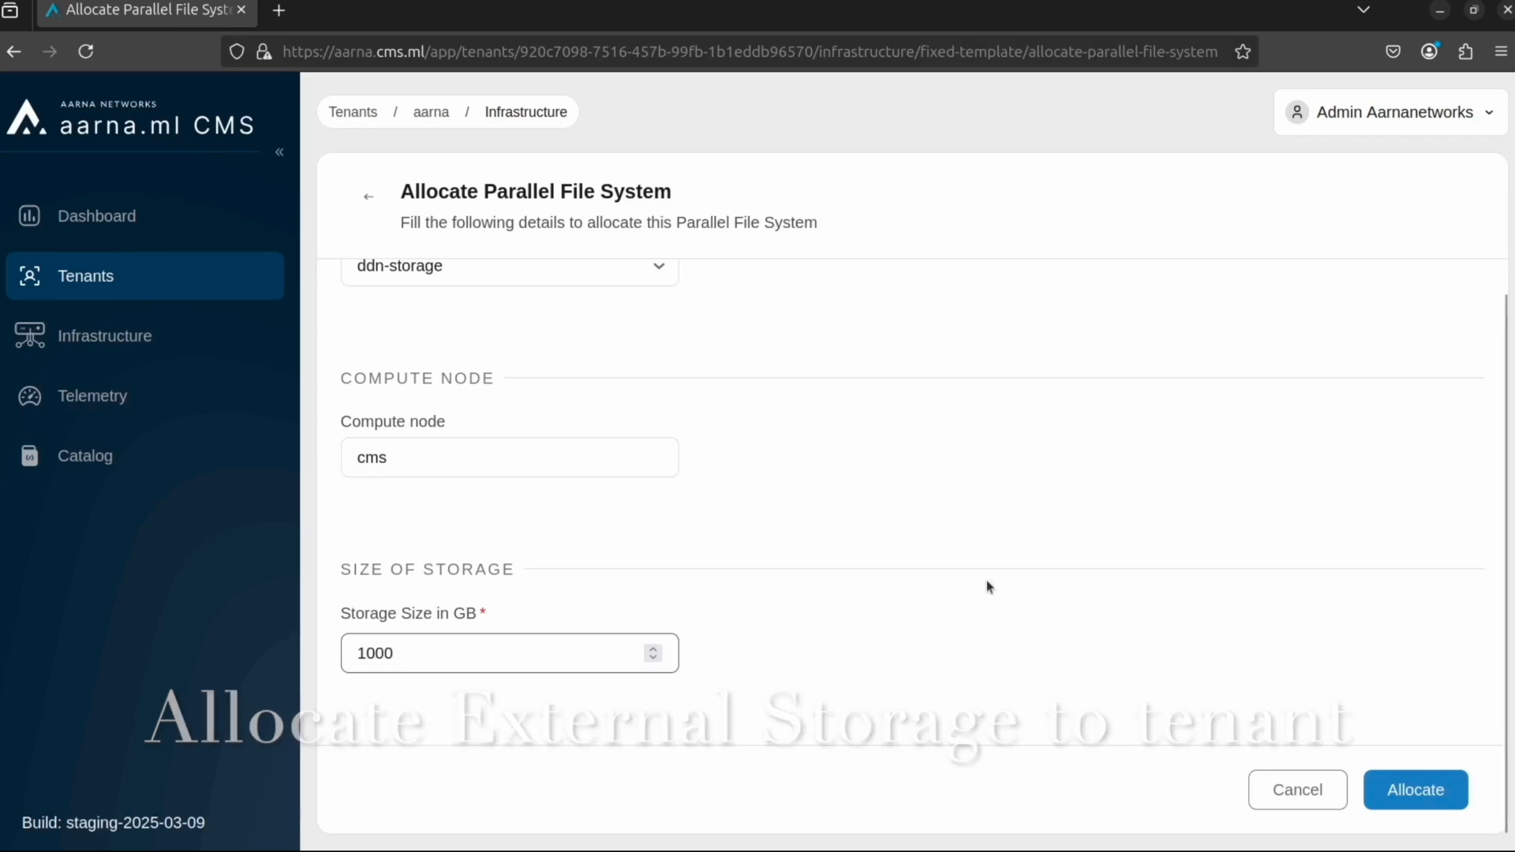
{"action": "left_click", "coordinate": [1415, 790]}
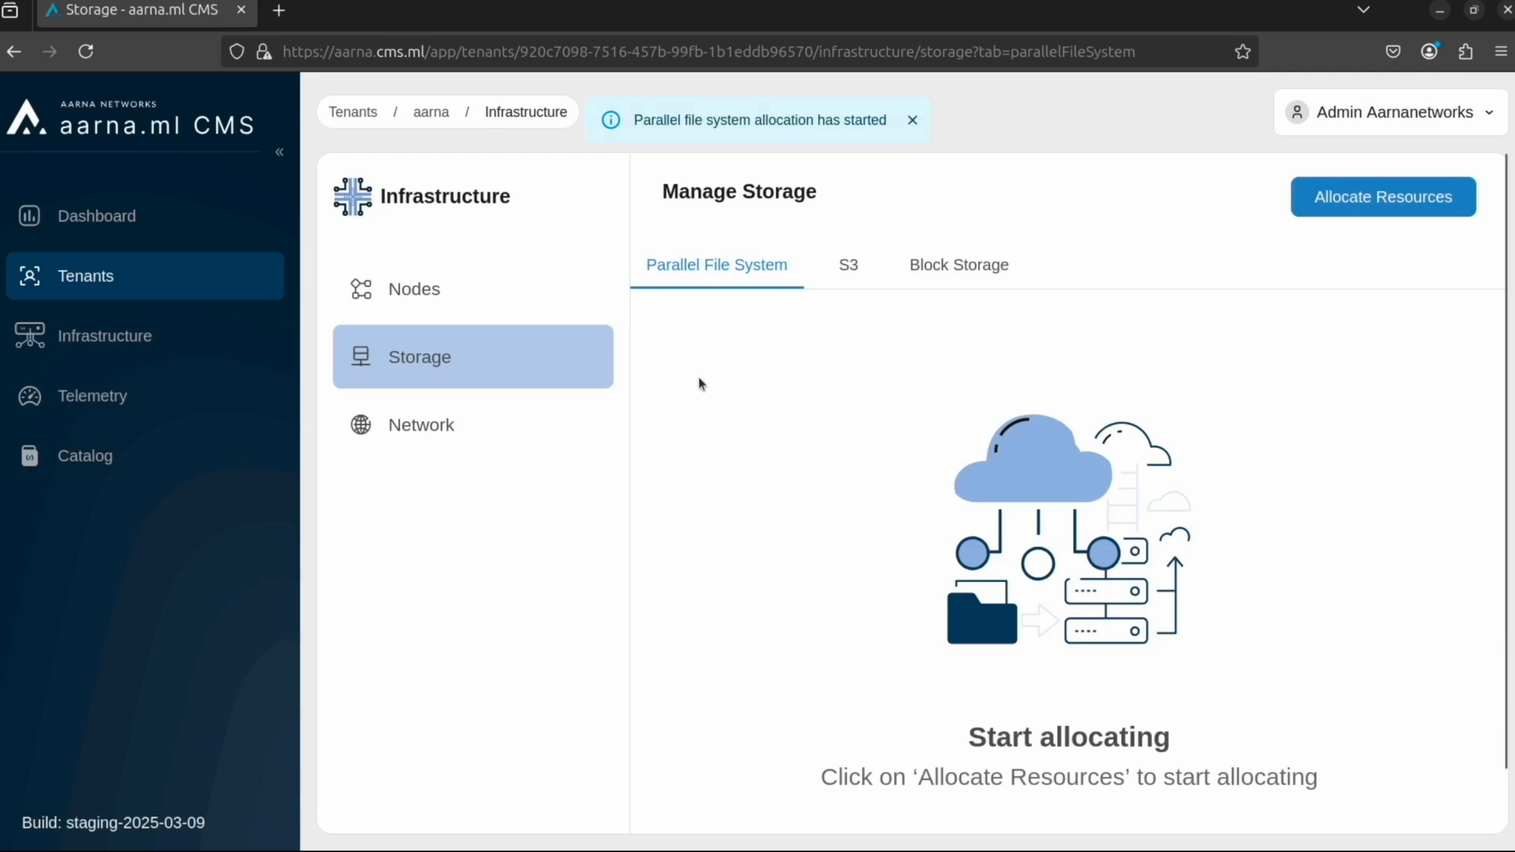
Step: Refresh the tenant's storage list and open the details of the ddn-storage parallel file system
{"action": "left_click", "coordinate": [518, 407]}
{"action": "left_click", "coordinate": [513, 369]}
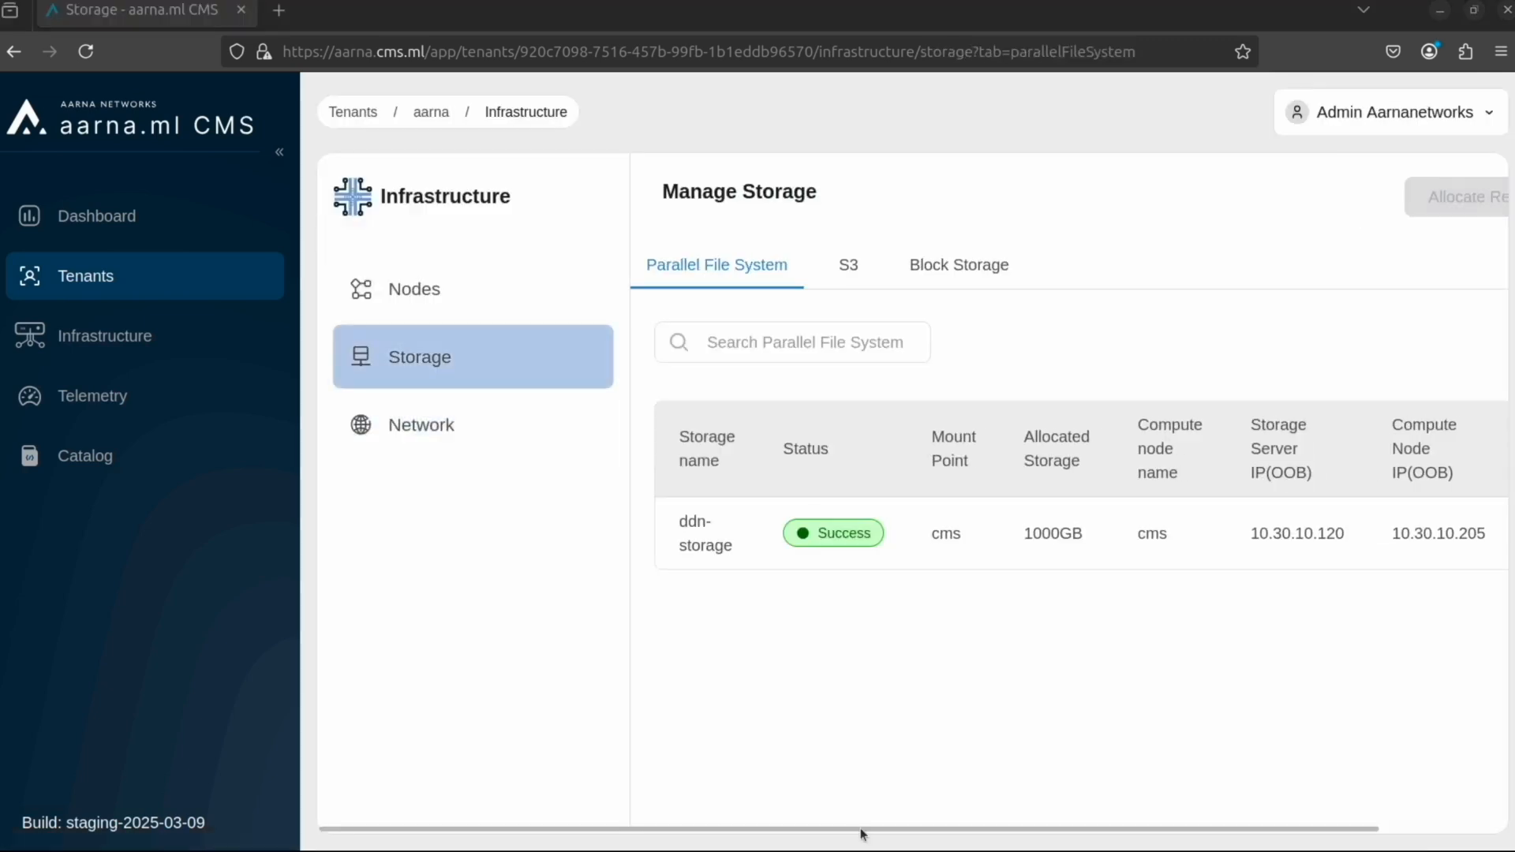
{"action": "left_click_drag", "start_coordinate": [861, 830], "coordinate": [970, 830]}
{"action": "left_click", "coordinate": [1436, 531]}
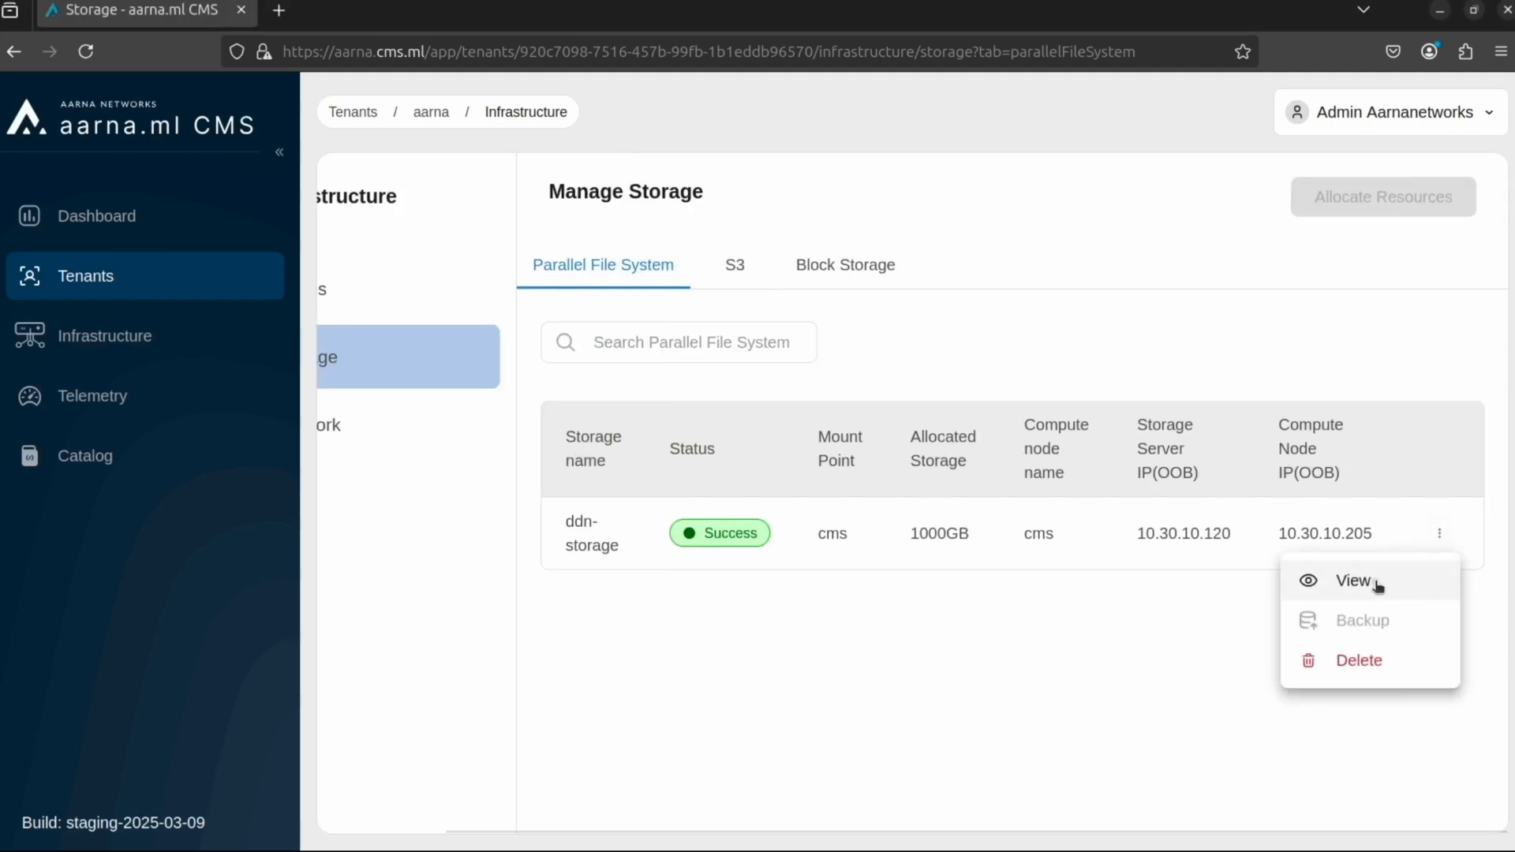
{"action": "left_click", "coordinate": [1379, 590]}
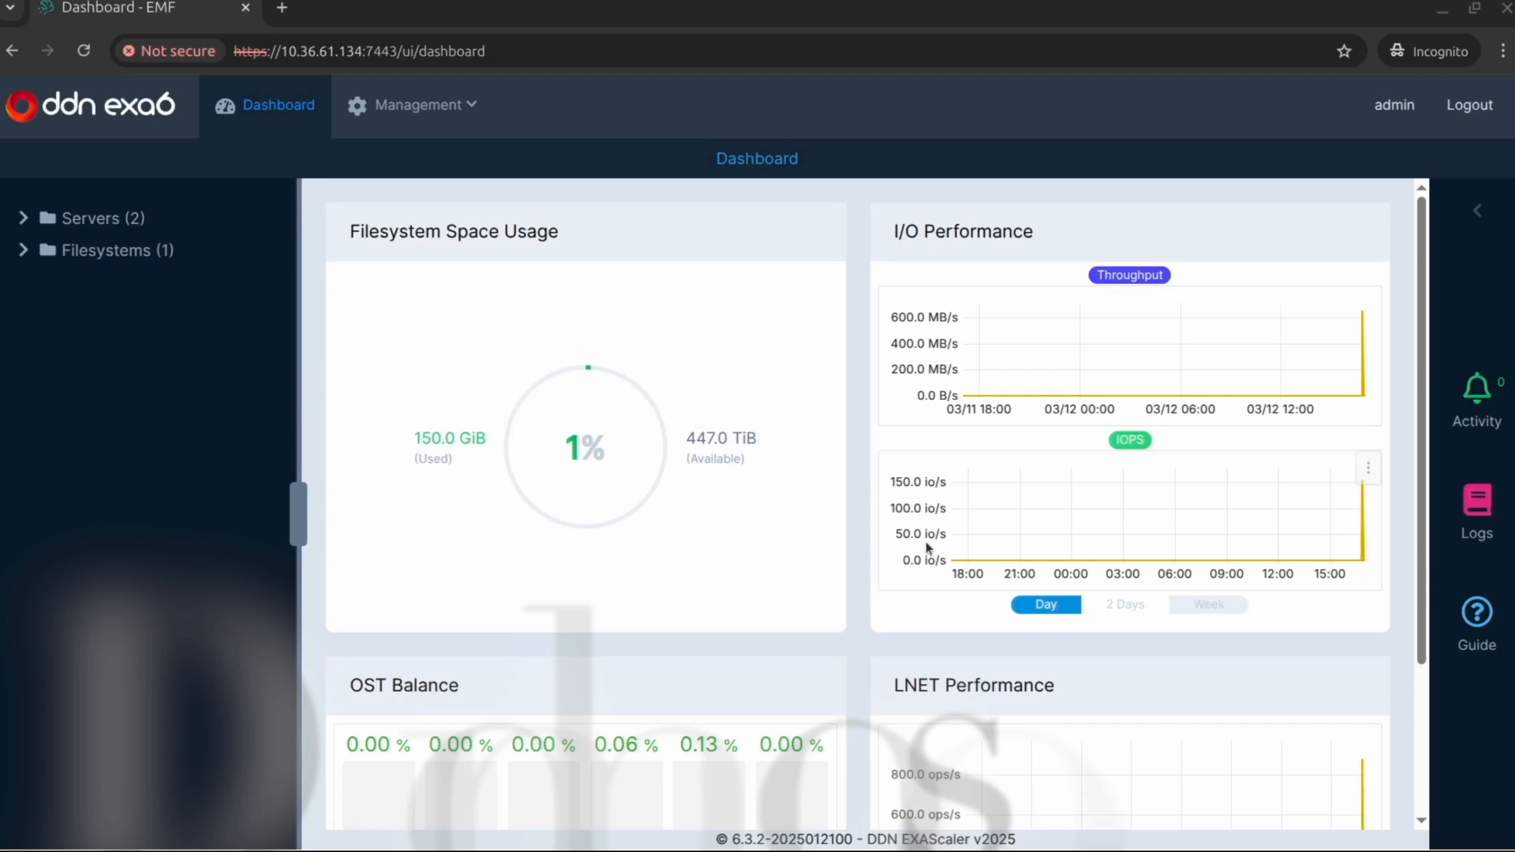
Step: In the DDN EXAScaler console, review the dashboard's usage and performance charts, and view the details of servers esvm2 and esvm1
{"action": "scroll", "coordinate": [660, 463], "scroll_direction": "down", "scroll_amount": 3}
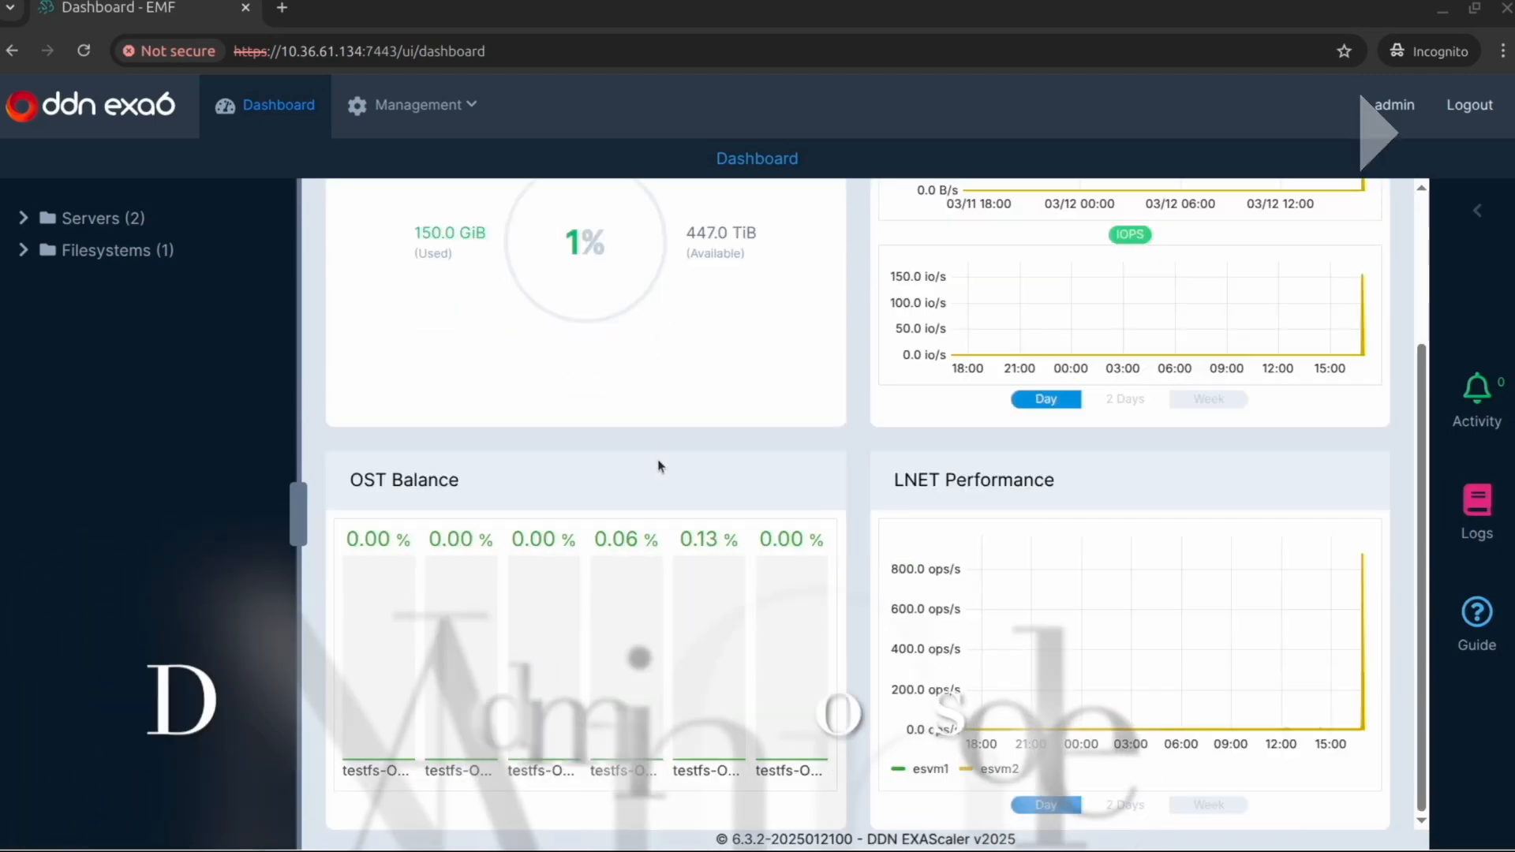
{"action": "scroll", "coordinate": [674, 548], "scroll_direction": "up", "scroll_amount": 1}
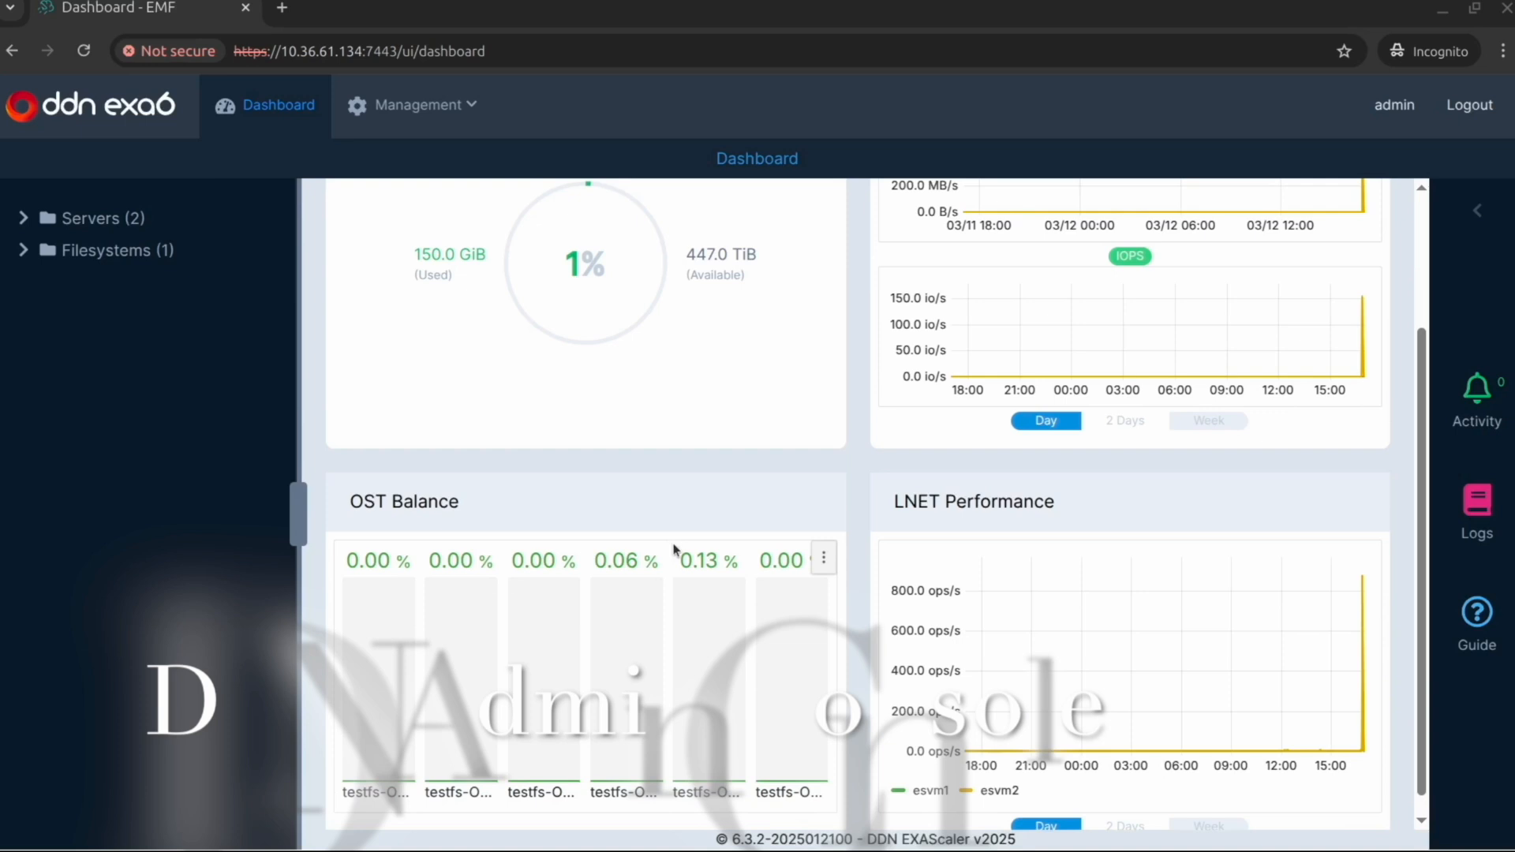
{"action": "scroll", "coordinate": [1008, 423], "scroll_direction": "up", "scroll_amount": 3}
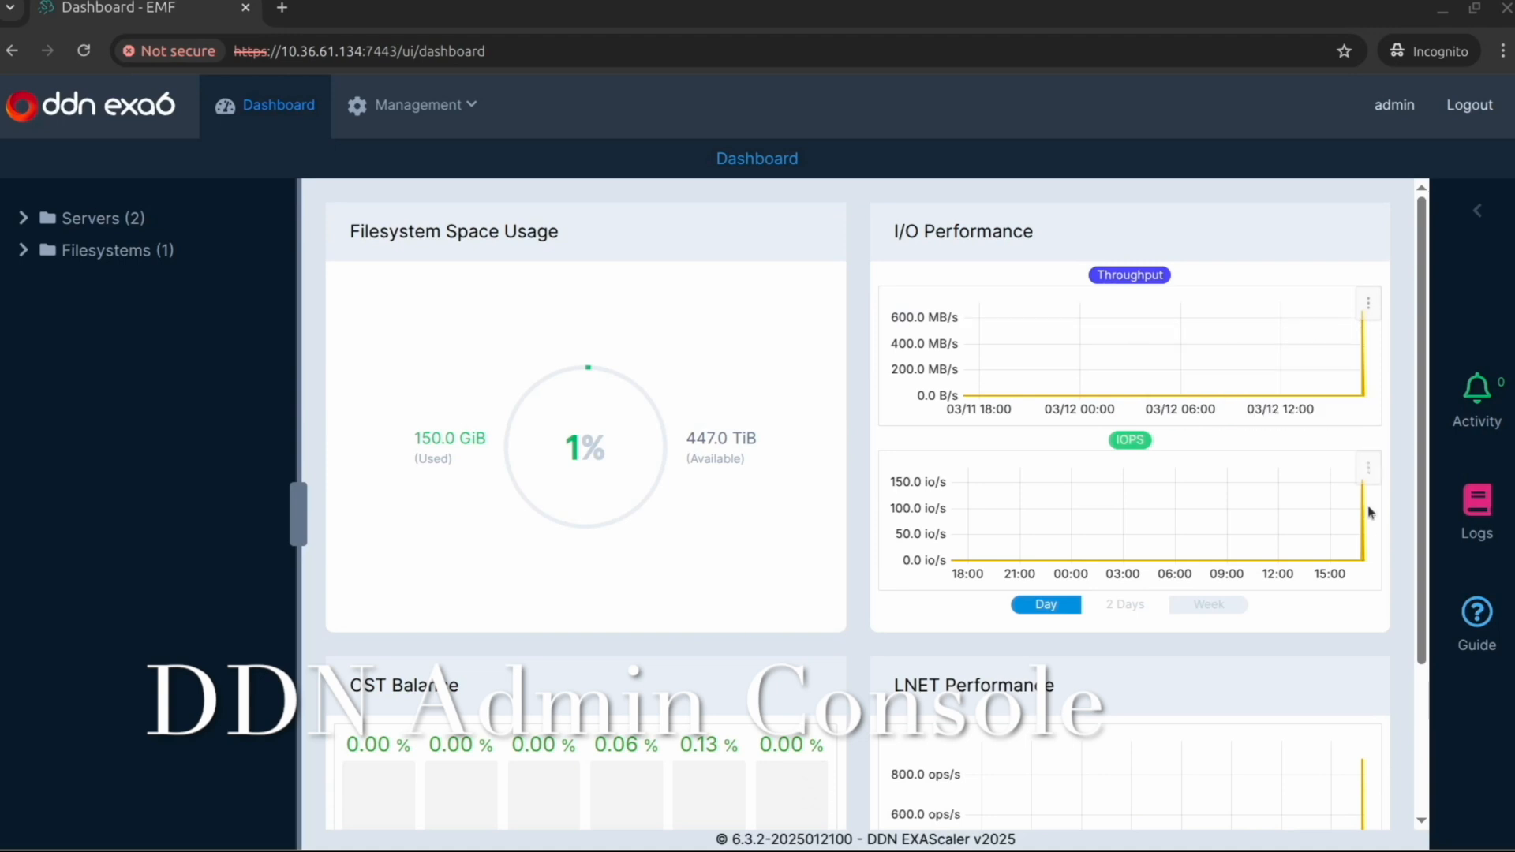
{"action": "left_click", "coordinate": [28, 228]}
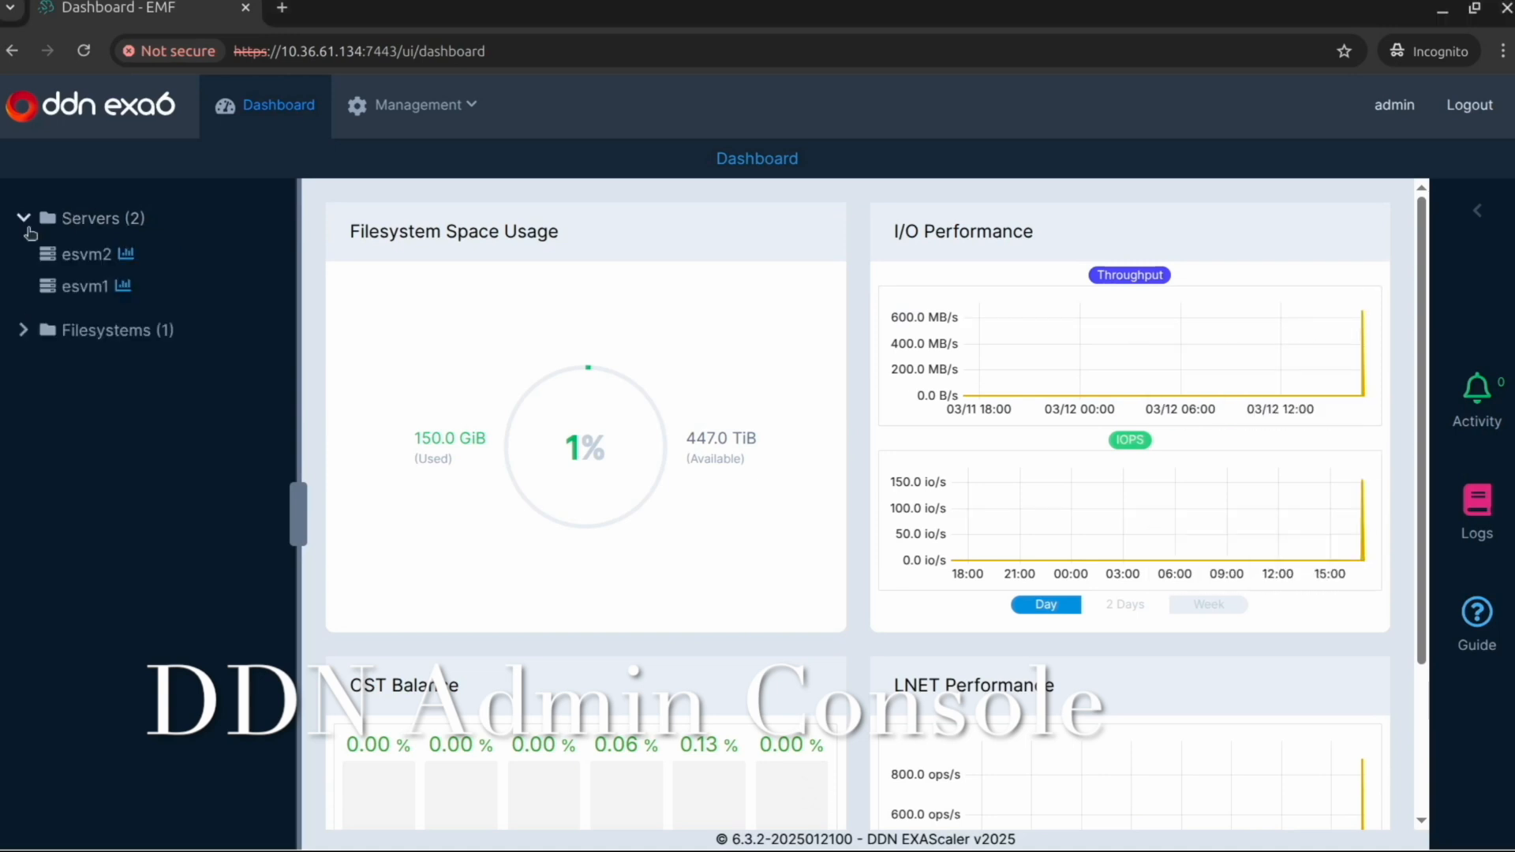
{"action": "left_click", "coordinate": [72, 251]}
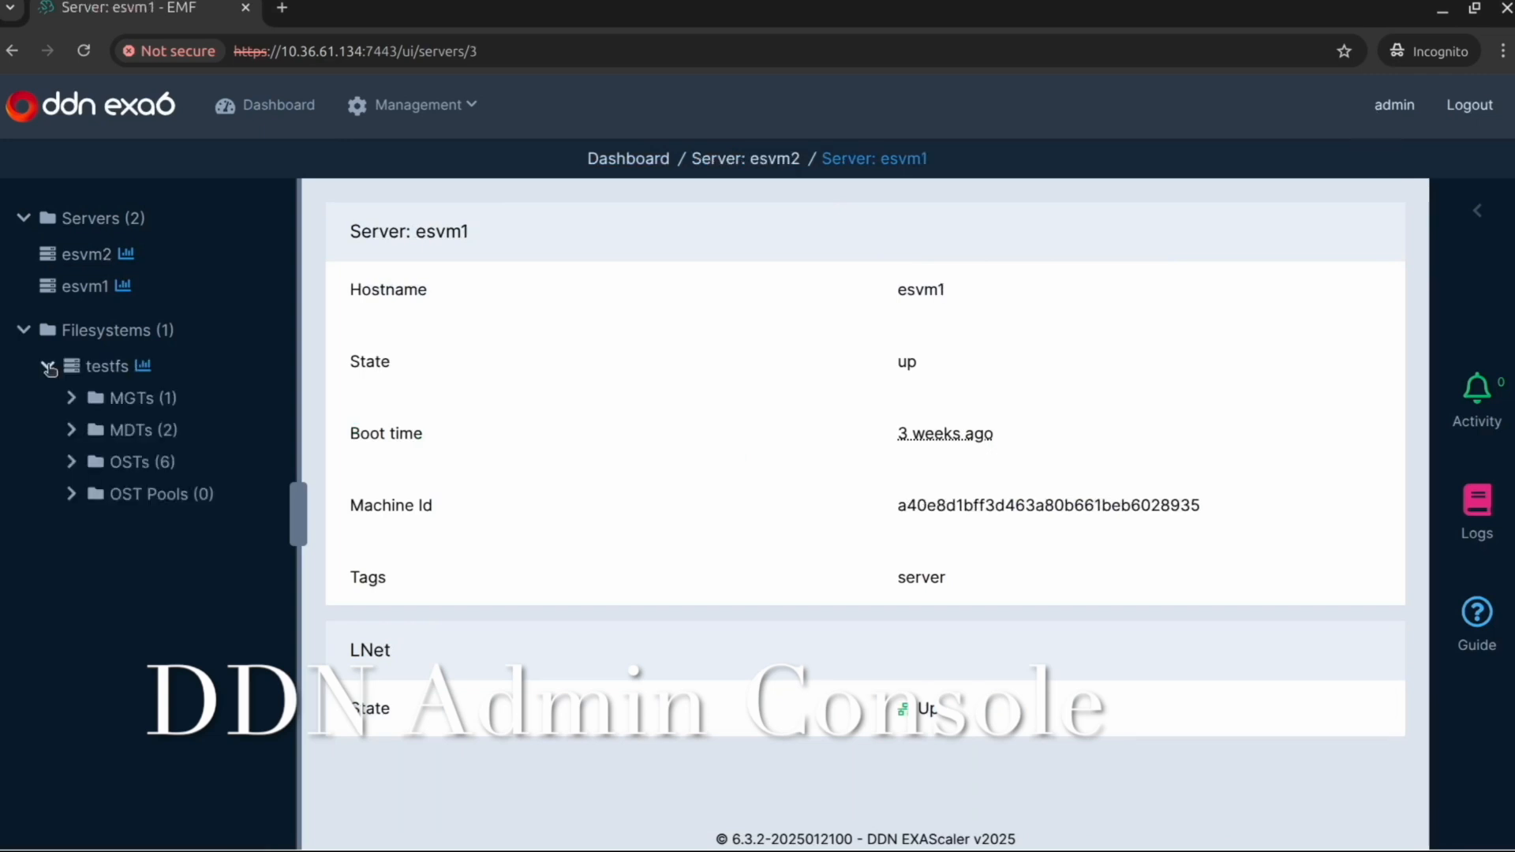
Step: Expand the MGTs, MDTs and OSTs of the testfs filesystem and examine the filesystem's details
{"action": "left_click", "coordinate": [72, 397]}
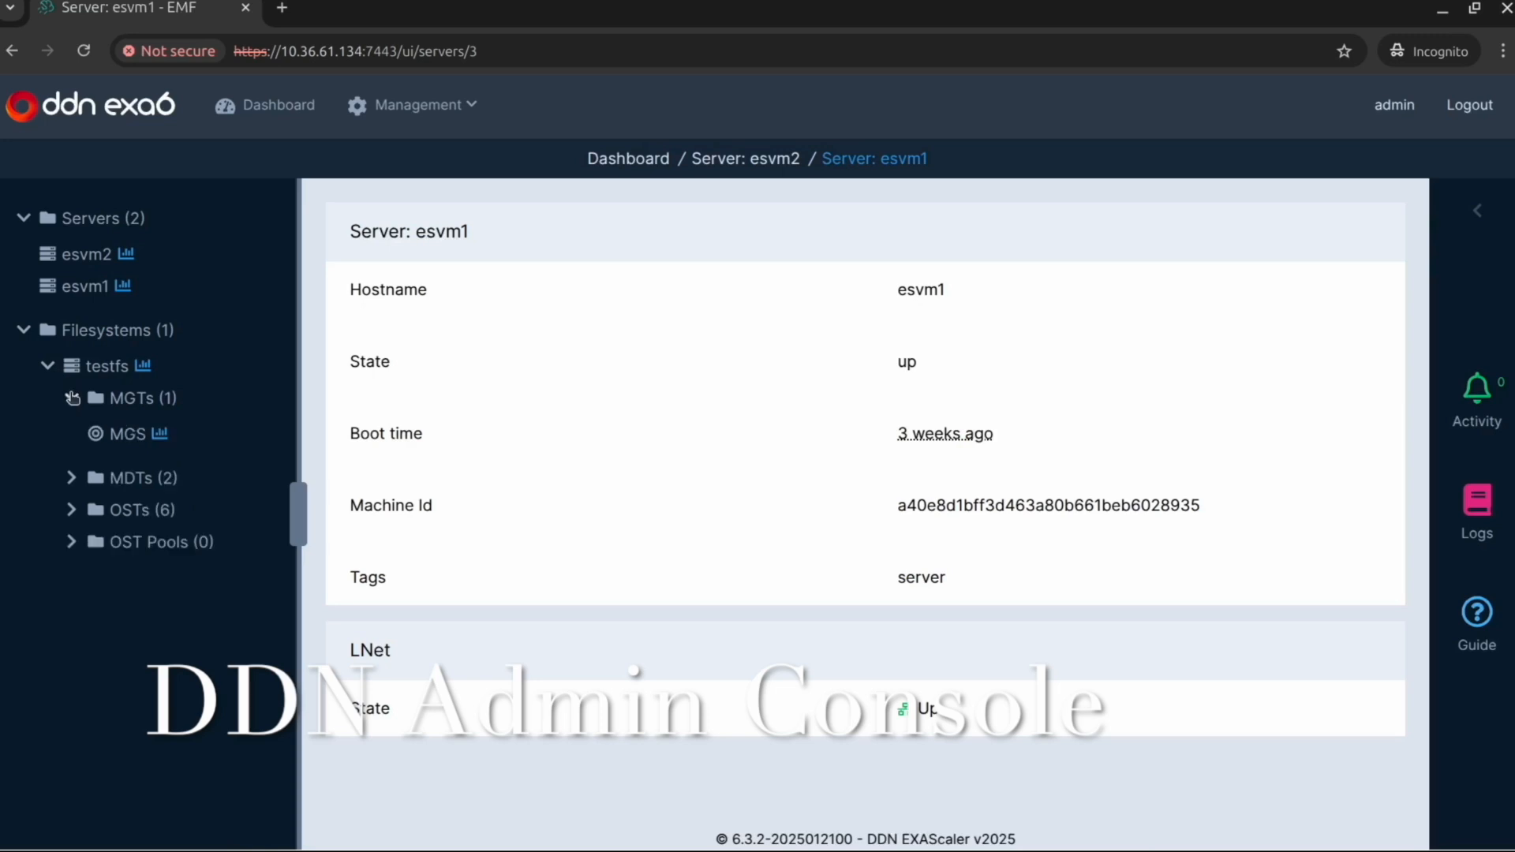
{"action": "left_click", "coordinate": [71, 477]}
{"action": "left_click", "coordinate": [71, 589]}
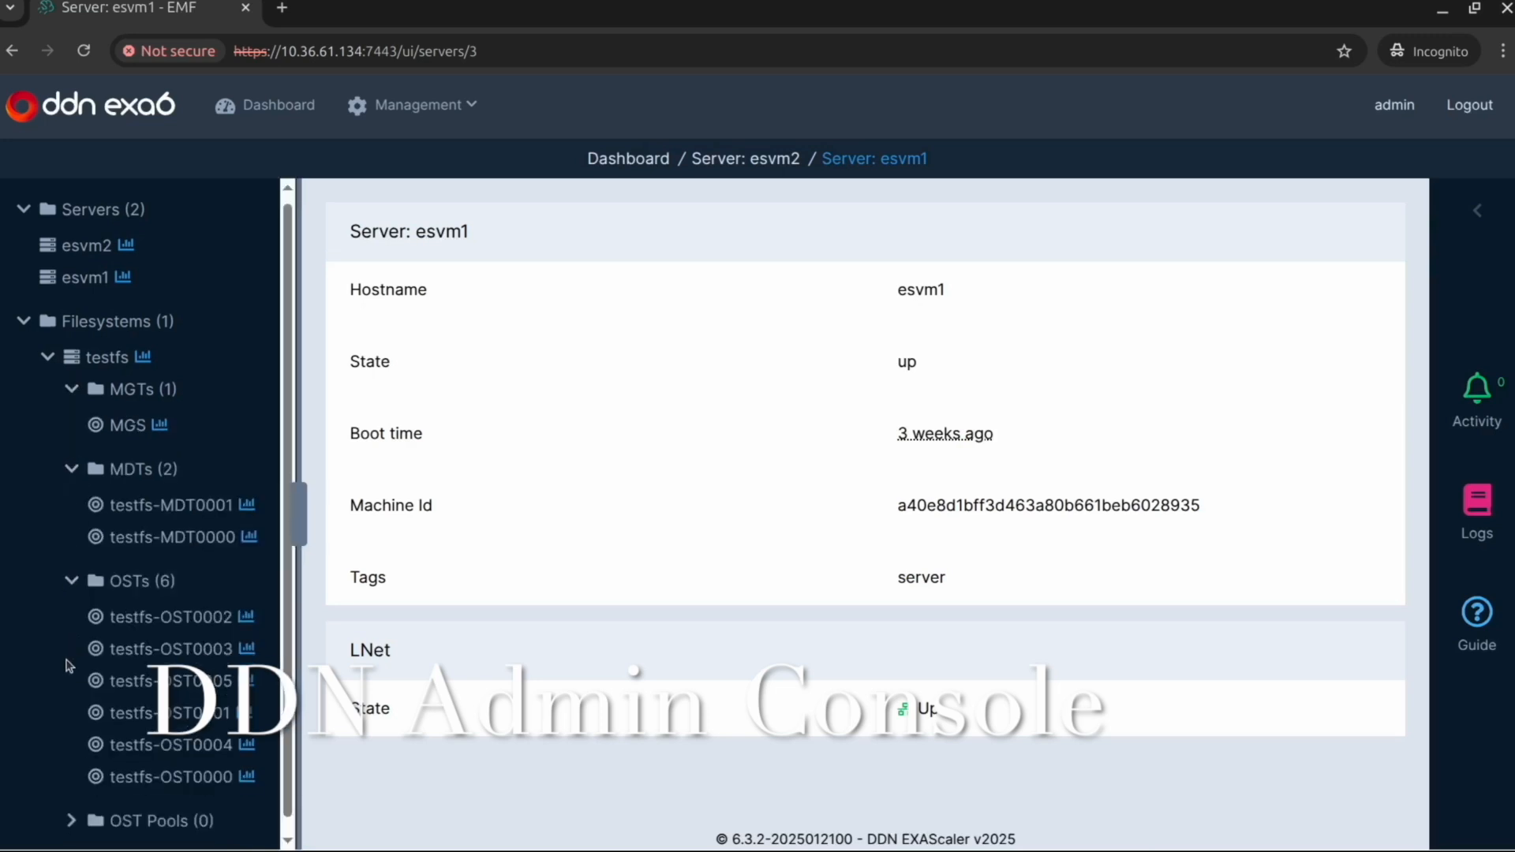
{"action": "scroll", "coordinate": [129, 410], "scroll_direction": "down", "scroll_amount": 1}
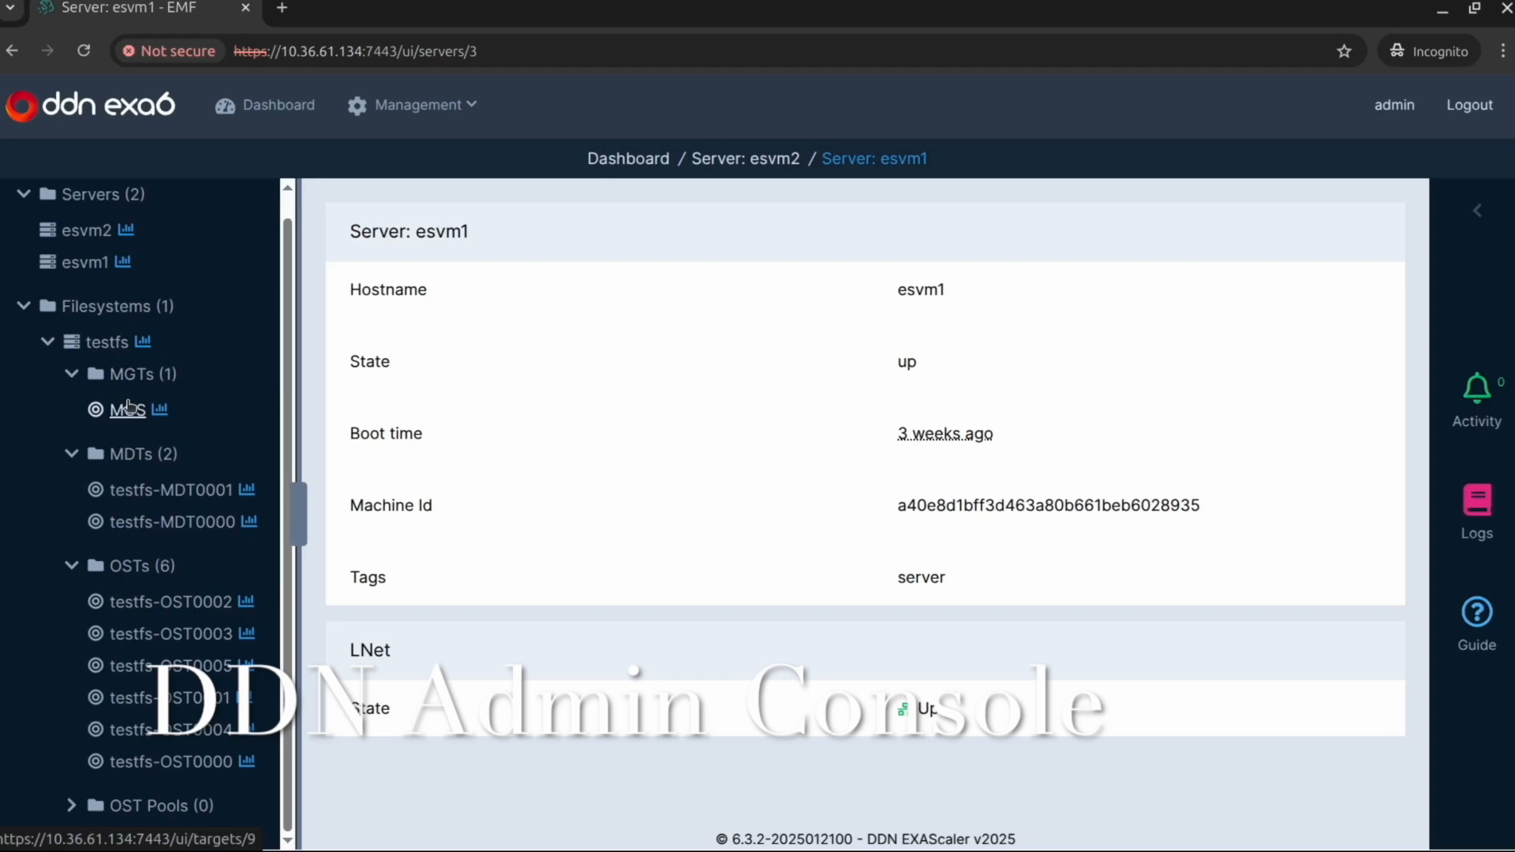
{"action": "left_click", "coordinate": [106, 341]}
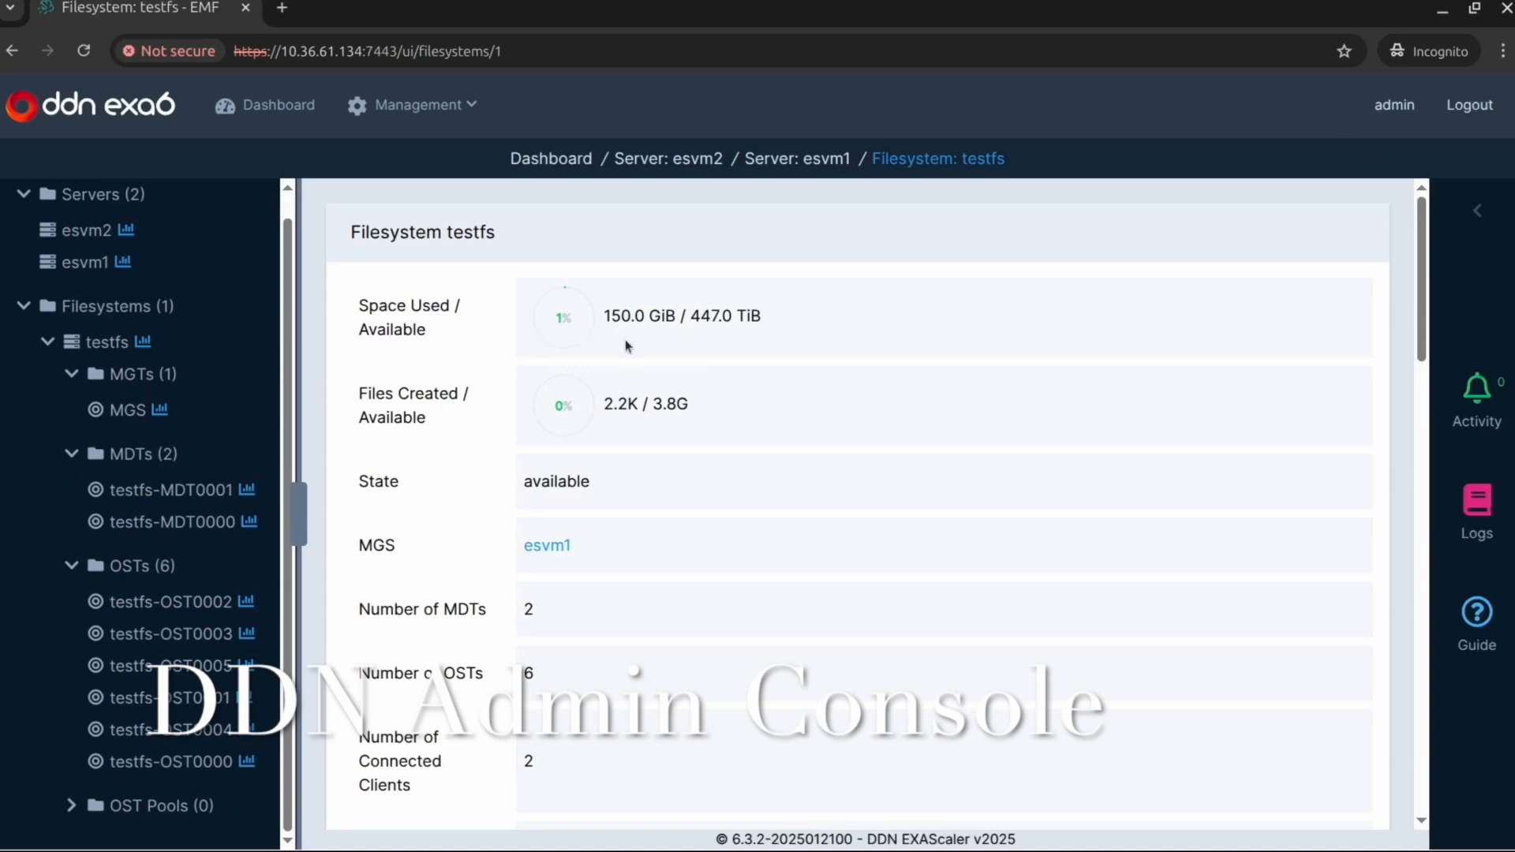
{"action": "scroll", "coordinate": [625, 346], "scroll_direction": "down", "scroll_amount": 3}
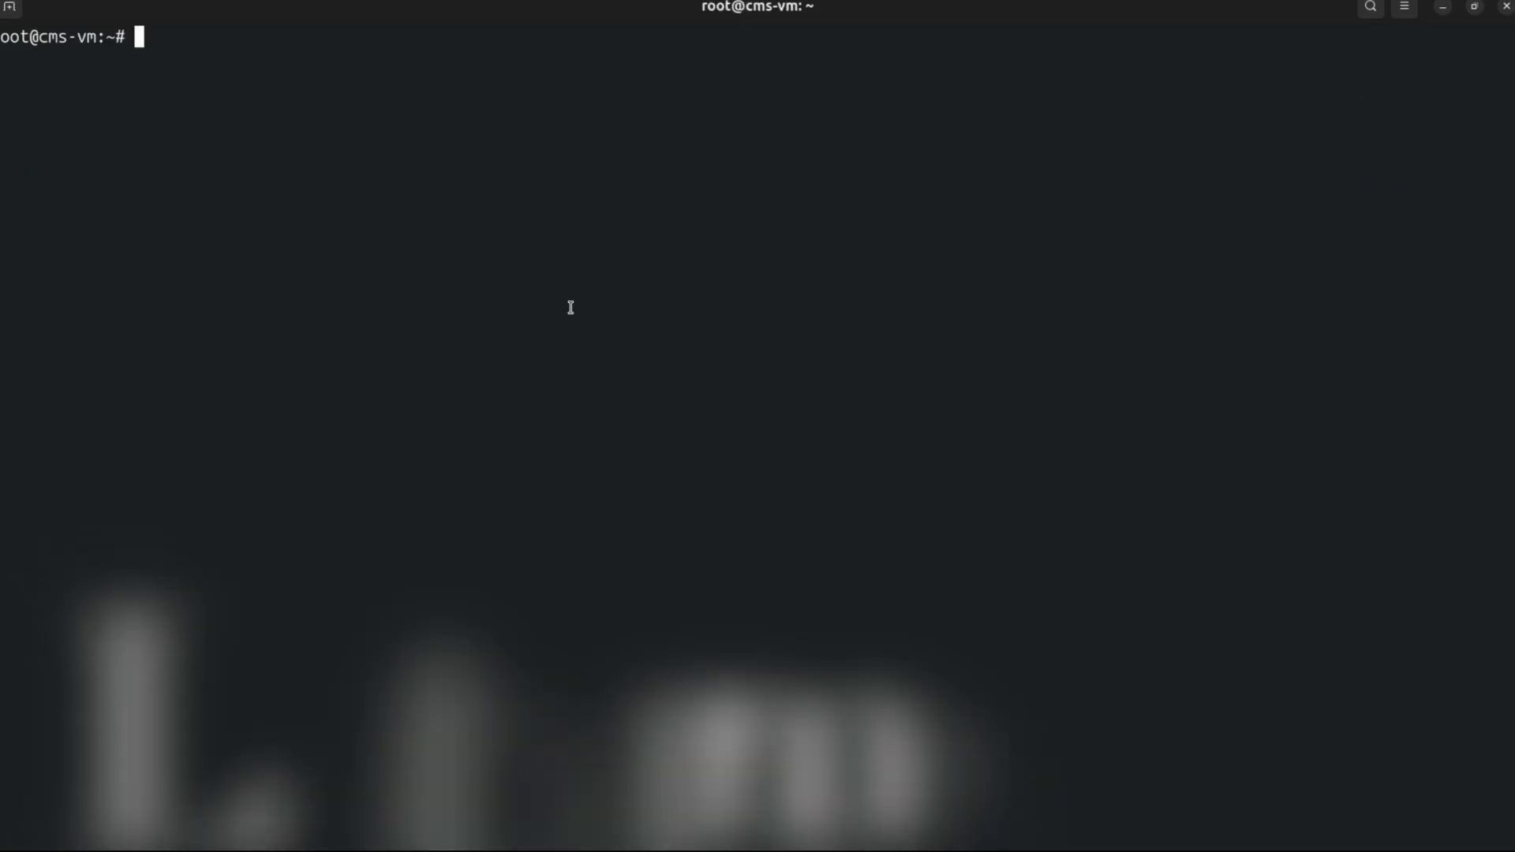
Step: In the bare metal server's terminal, list all mounted filesystems and highlight the DDN server address in the /cms lustre entry
{"action": "type", "text": "mount"}
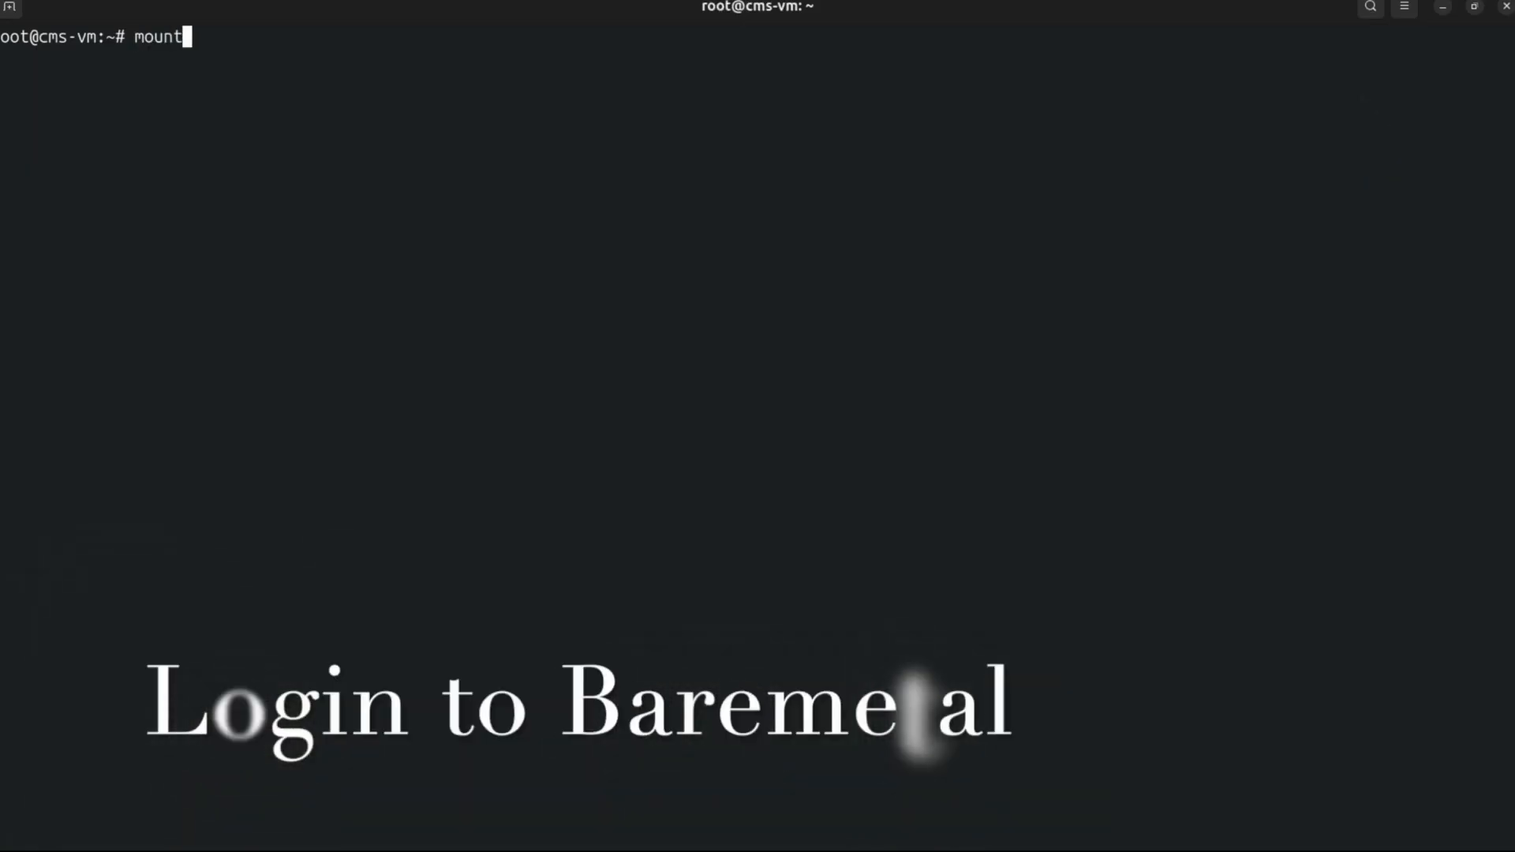
{"action": "key", "text": "Return"}
{"action": "double_click", "coordinate": [217, 746]}
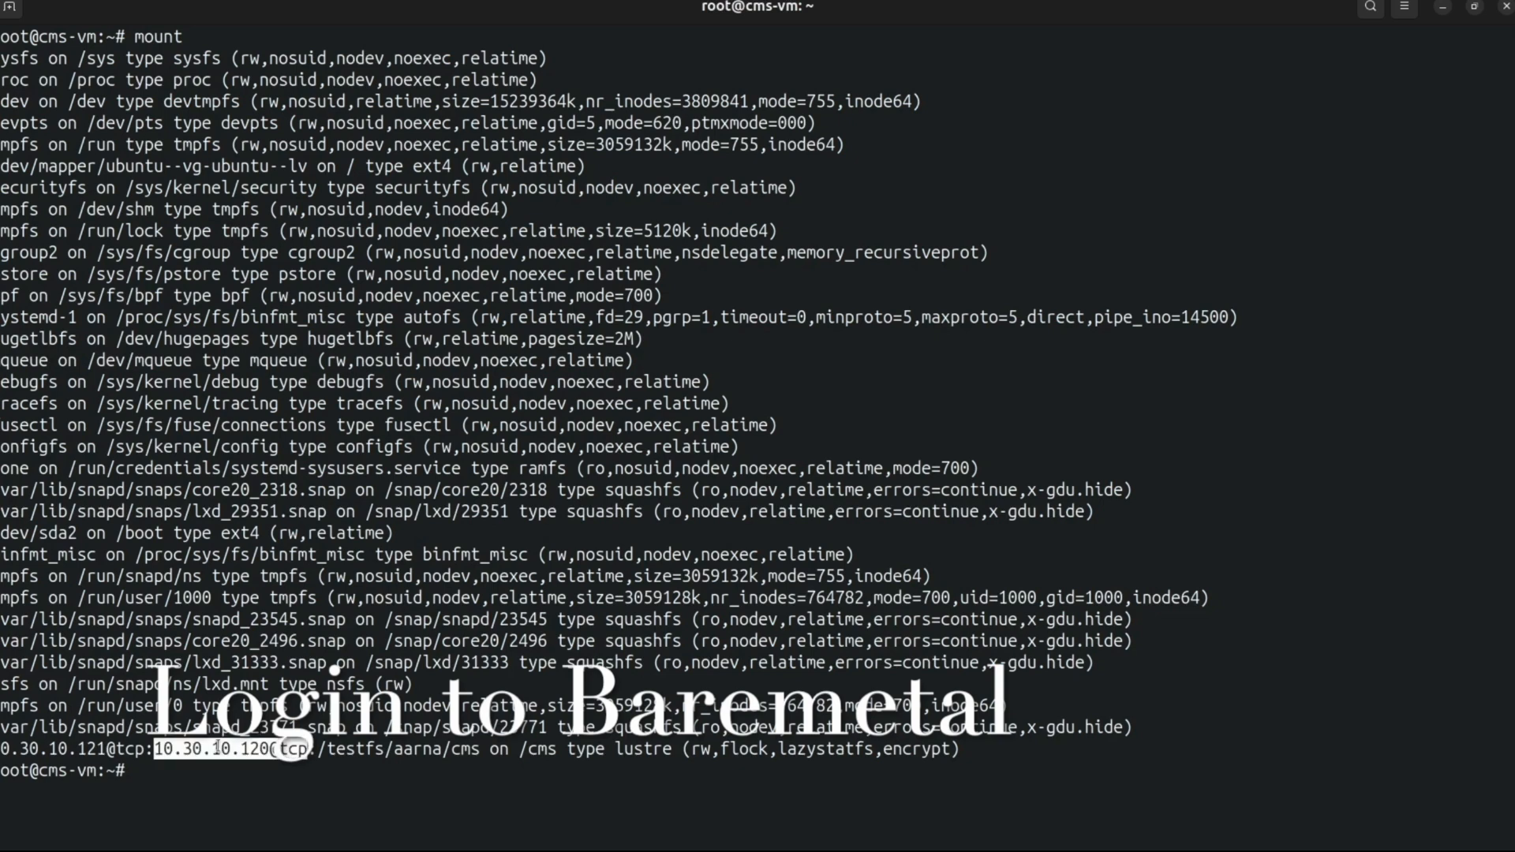
Step: Change to the /cms/ directory and check its disk space in human-readable form with df -h
{"action": "type", "text": "cd /cms/"}
{"action": "key", "text": "Return"}
{"action": "type", "text": "df -h ."}
{"action": "key", "text": "Return"}
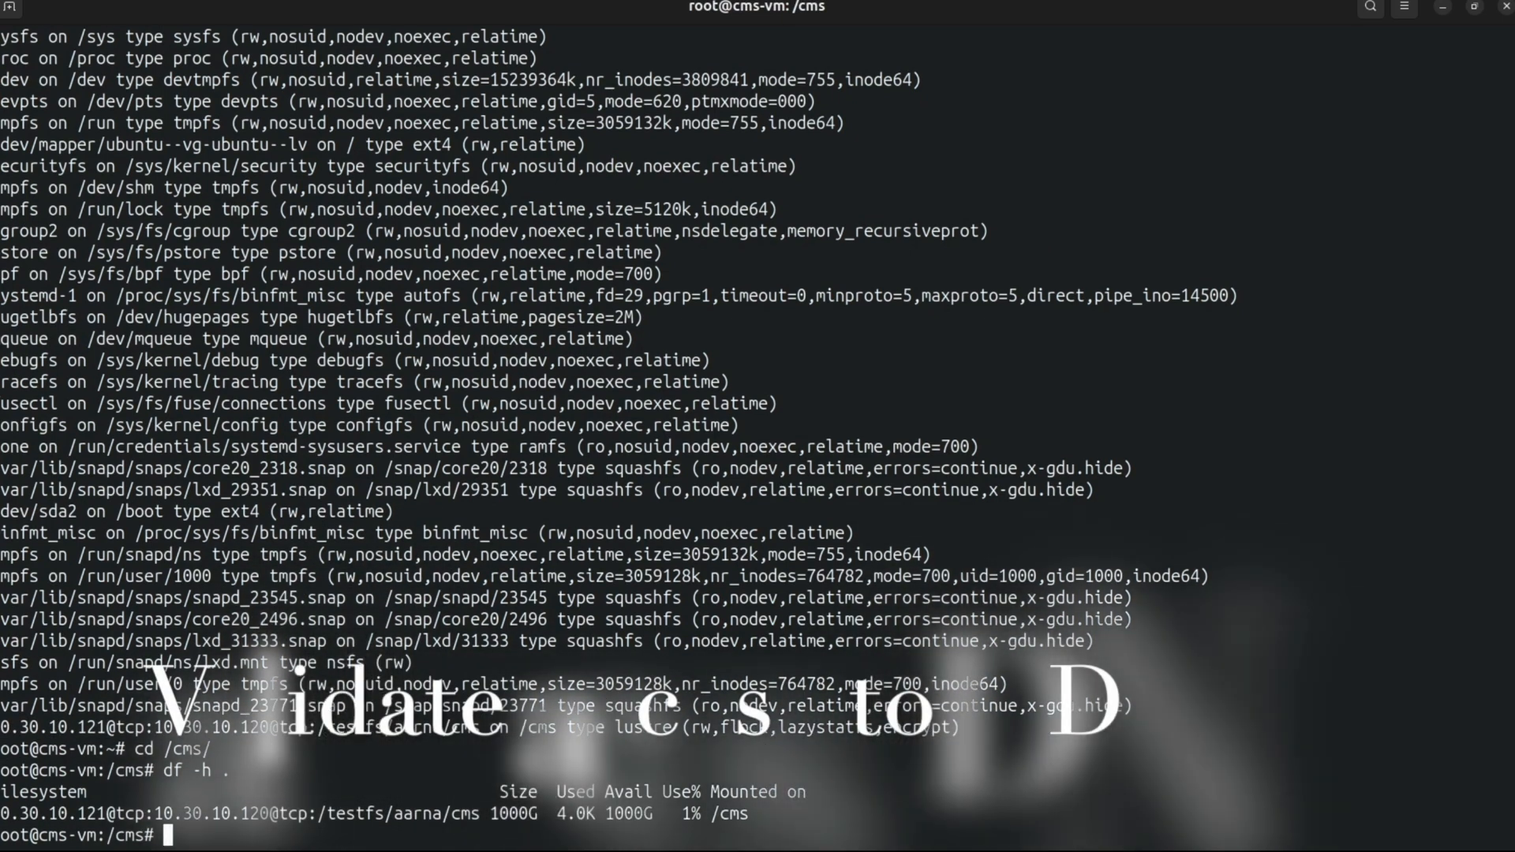
Step: Create an empty file test.txt in /cms, list the directory's contents, and return to the home directory
{"action": "type", "text": "touch"}
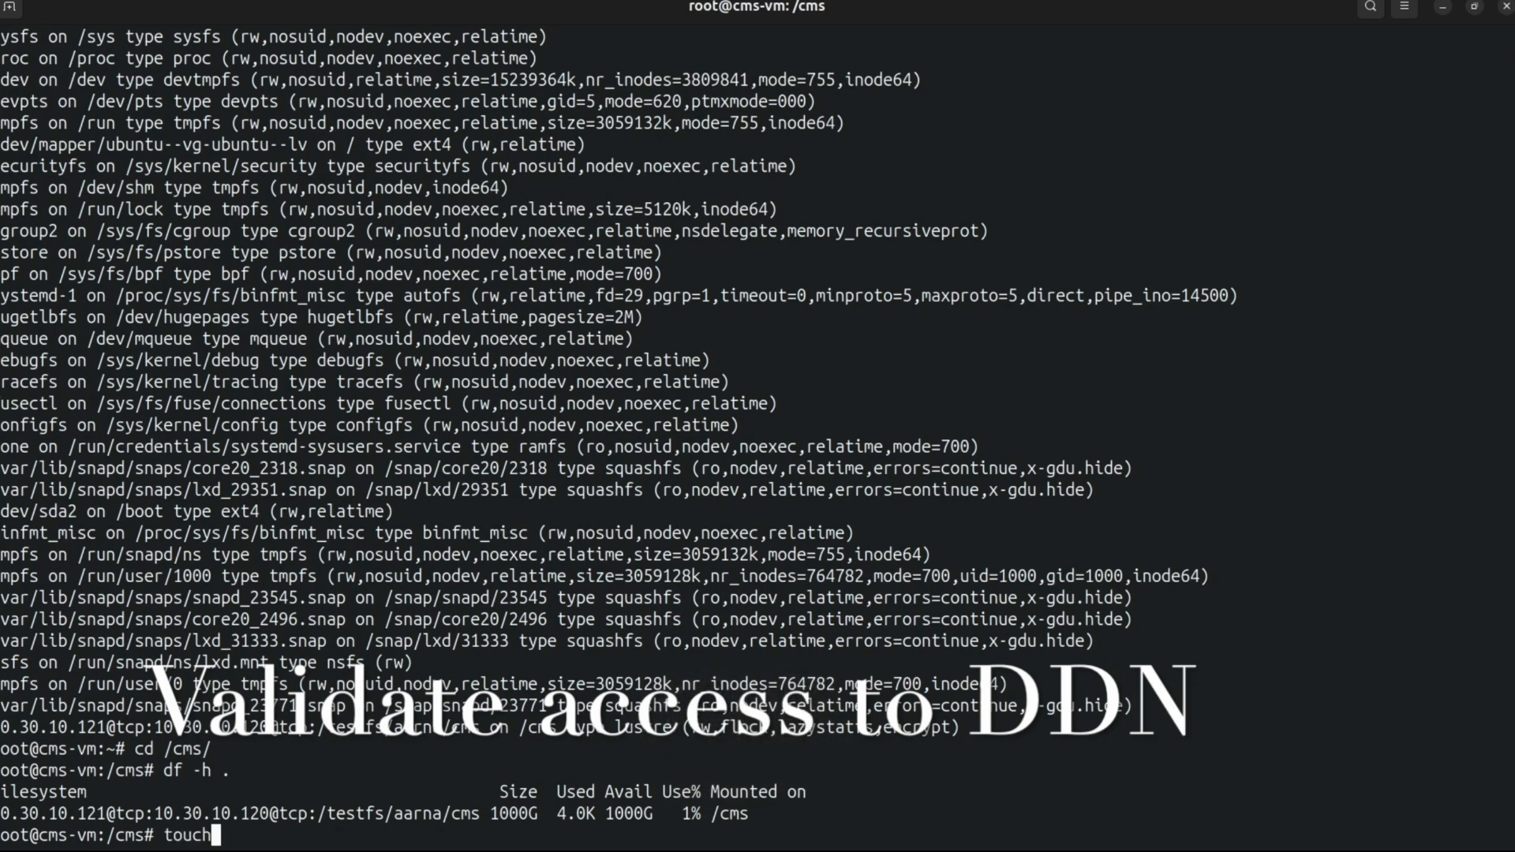
{"action": "type", "text": " test.txt"}
{"action": "key", "text": "Return"}
{"action": "type", "text": "l"}
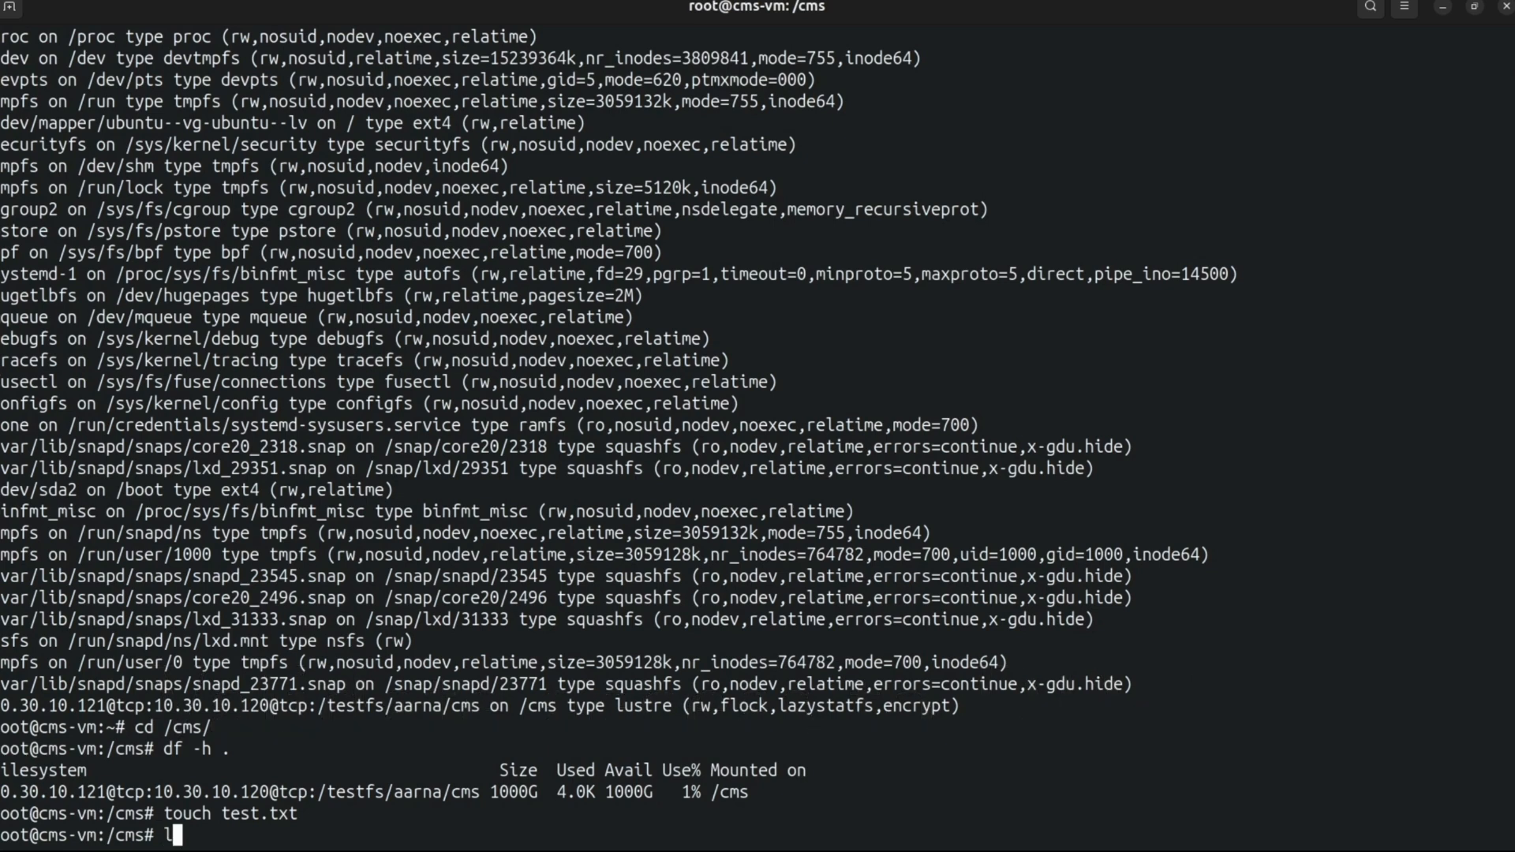
{"action": "type", "text": "s"}
{"action": "key", "text": "Return"}
{"action": "type", "text": "cd"}
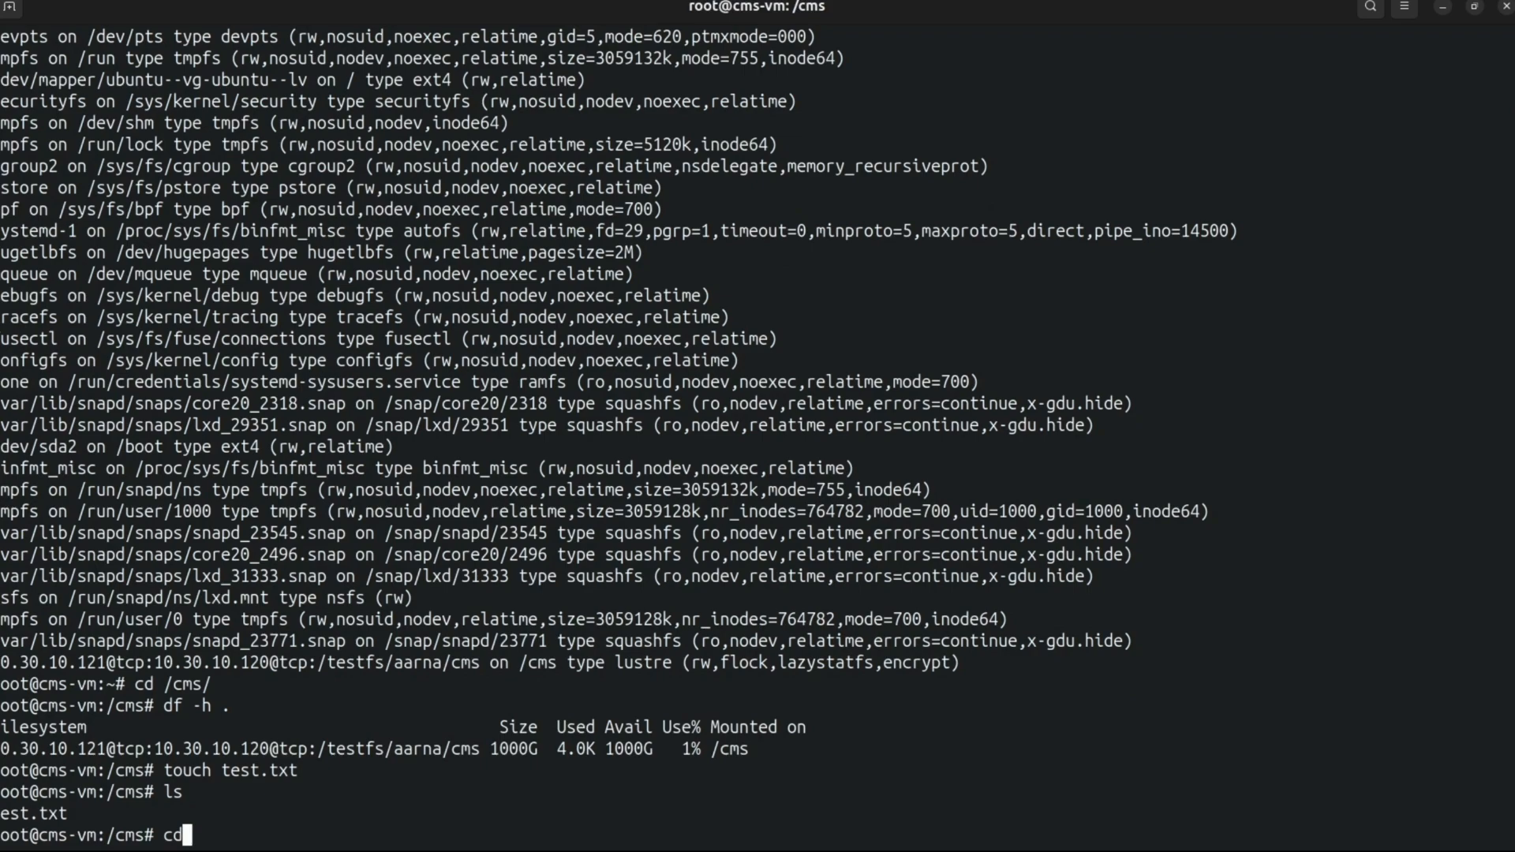
{"action": "key", "text": "Return"}
Step: Switch back to aarna.ml CMS in the browser and deallocate the ddn-storage parallel file system from the tenant
{"action": "key", "text": "alt+Tab"}
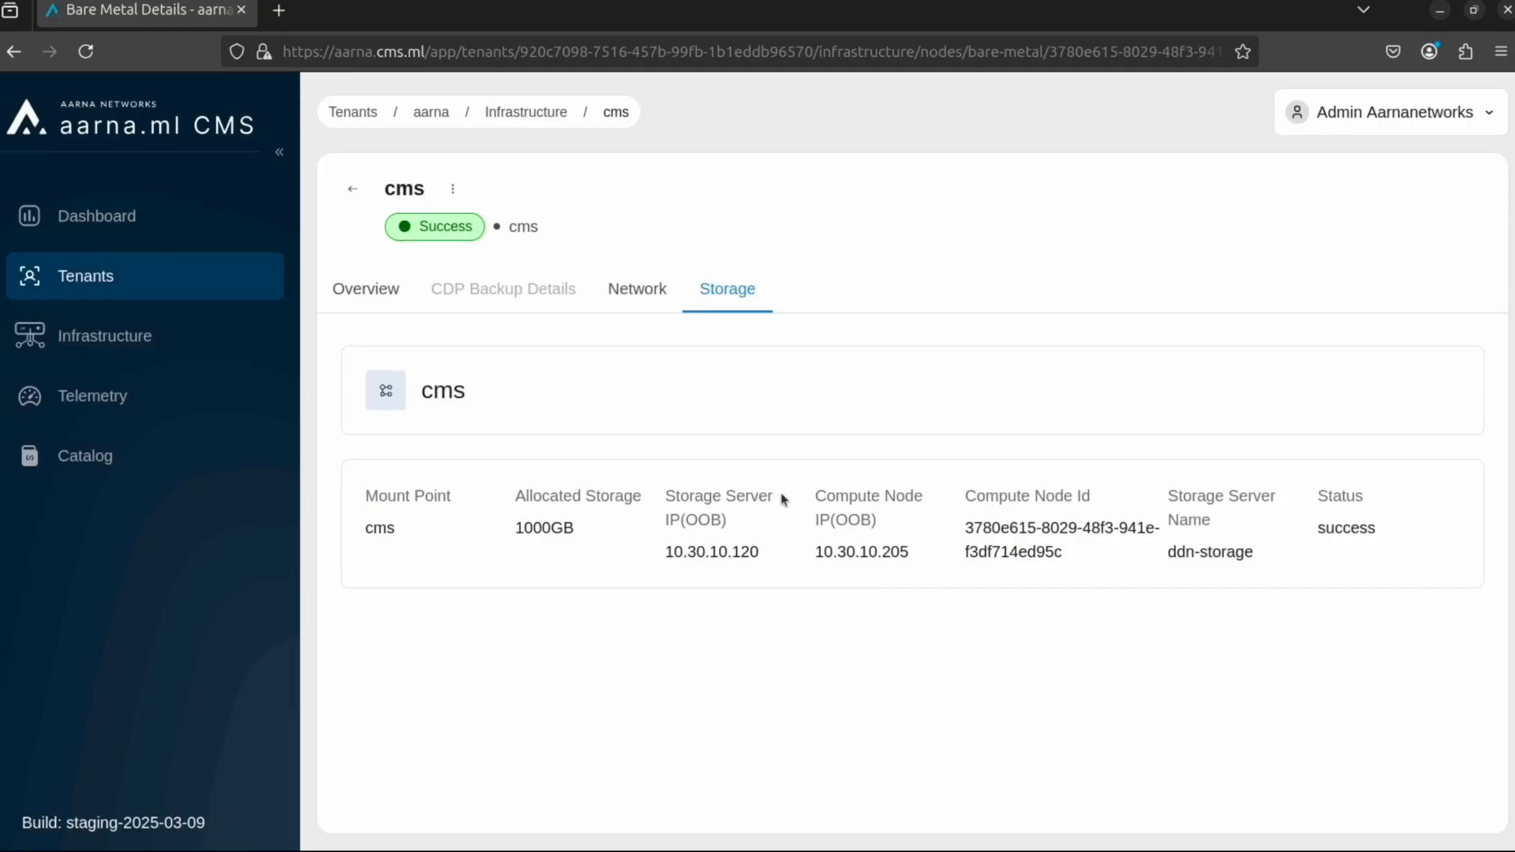
{"action": "left_click", "coordinate": [358, 196]}
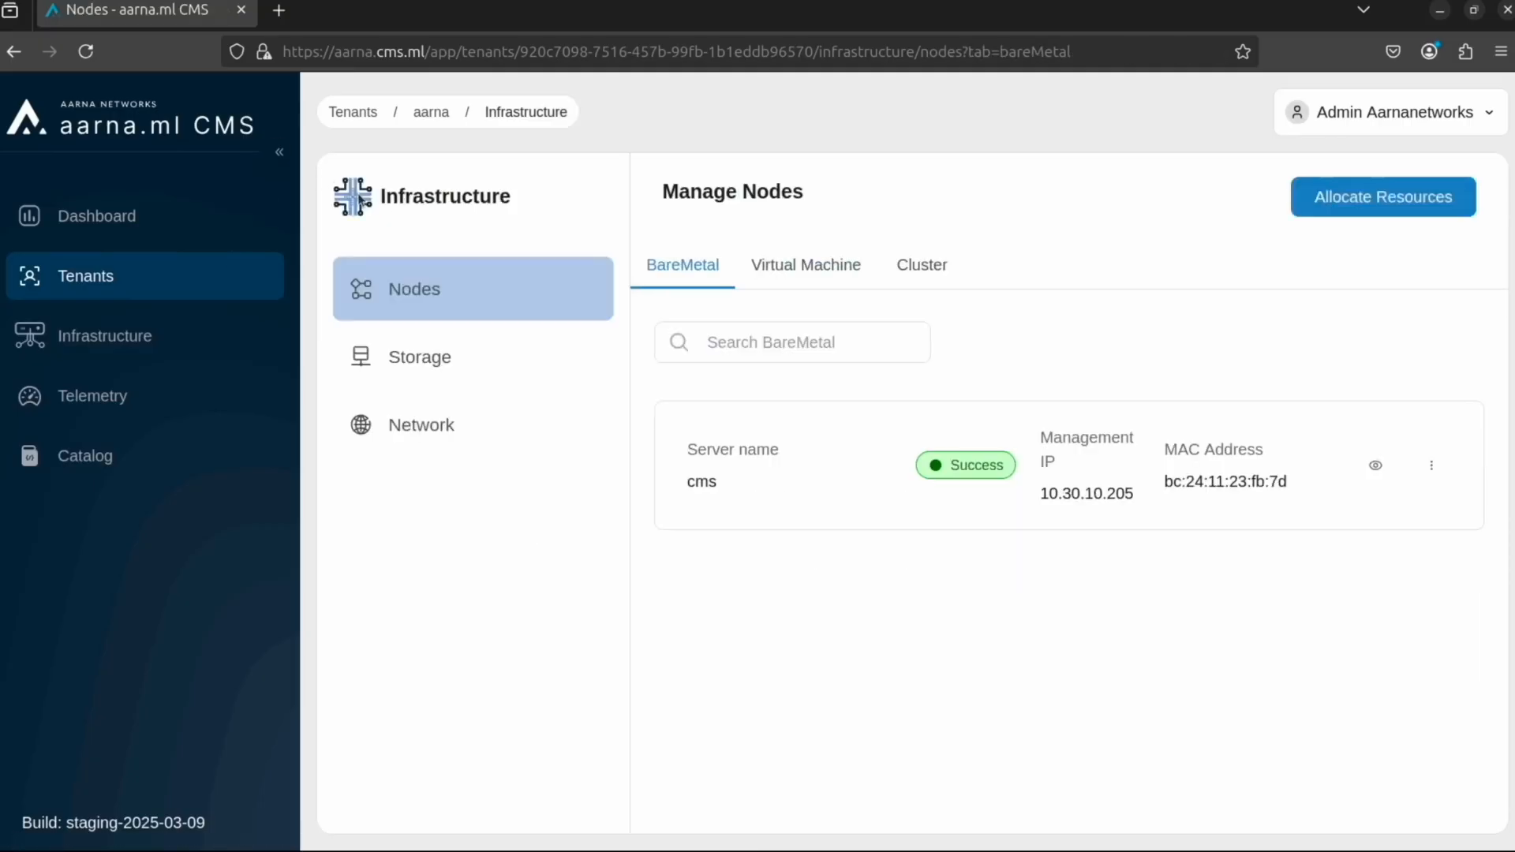
{"action": "left_click", "coordinate": [433, 355]}
{"action": "left_click_drag", "start_coordinate": [1267, 832], "coordinate": [1381, 828]}
{"action": "left_click", "coordinate": [1466, 535]}
{"action": "left_click", "coordinate": [1395, 665]}
{"action": "left_click", "coordinate": [969, 534]}
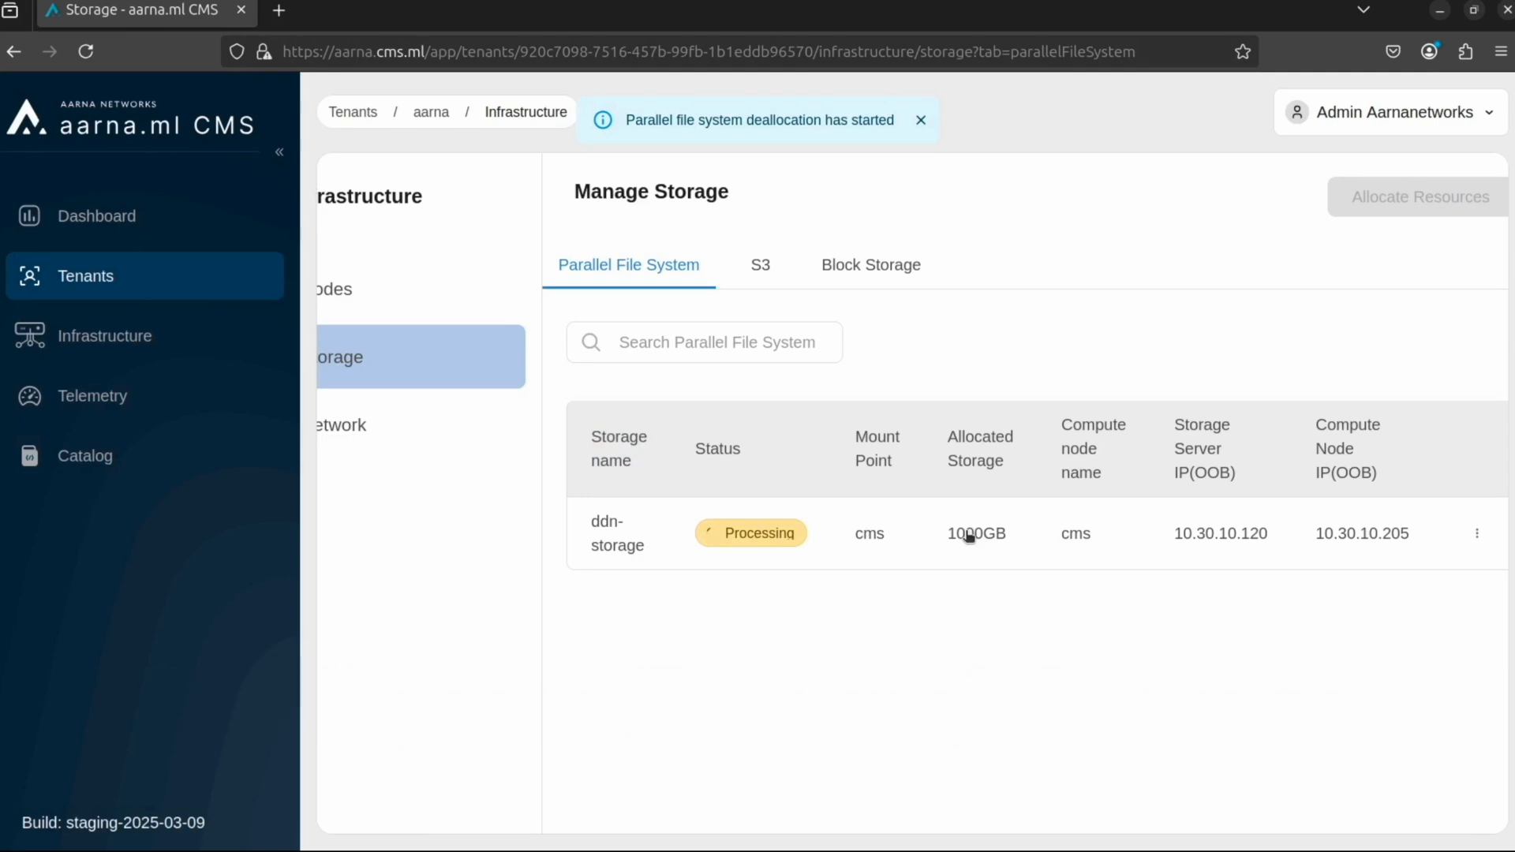
Step: Deallocate the bare metal server cms from the tenant's nodes
{"action": "left_click", "coordinate": [627, 292]}
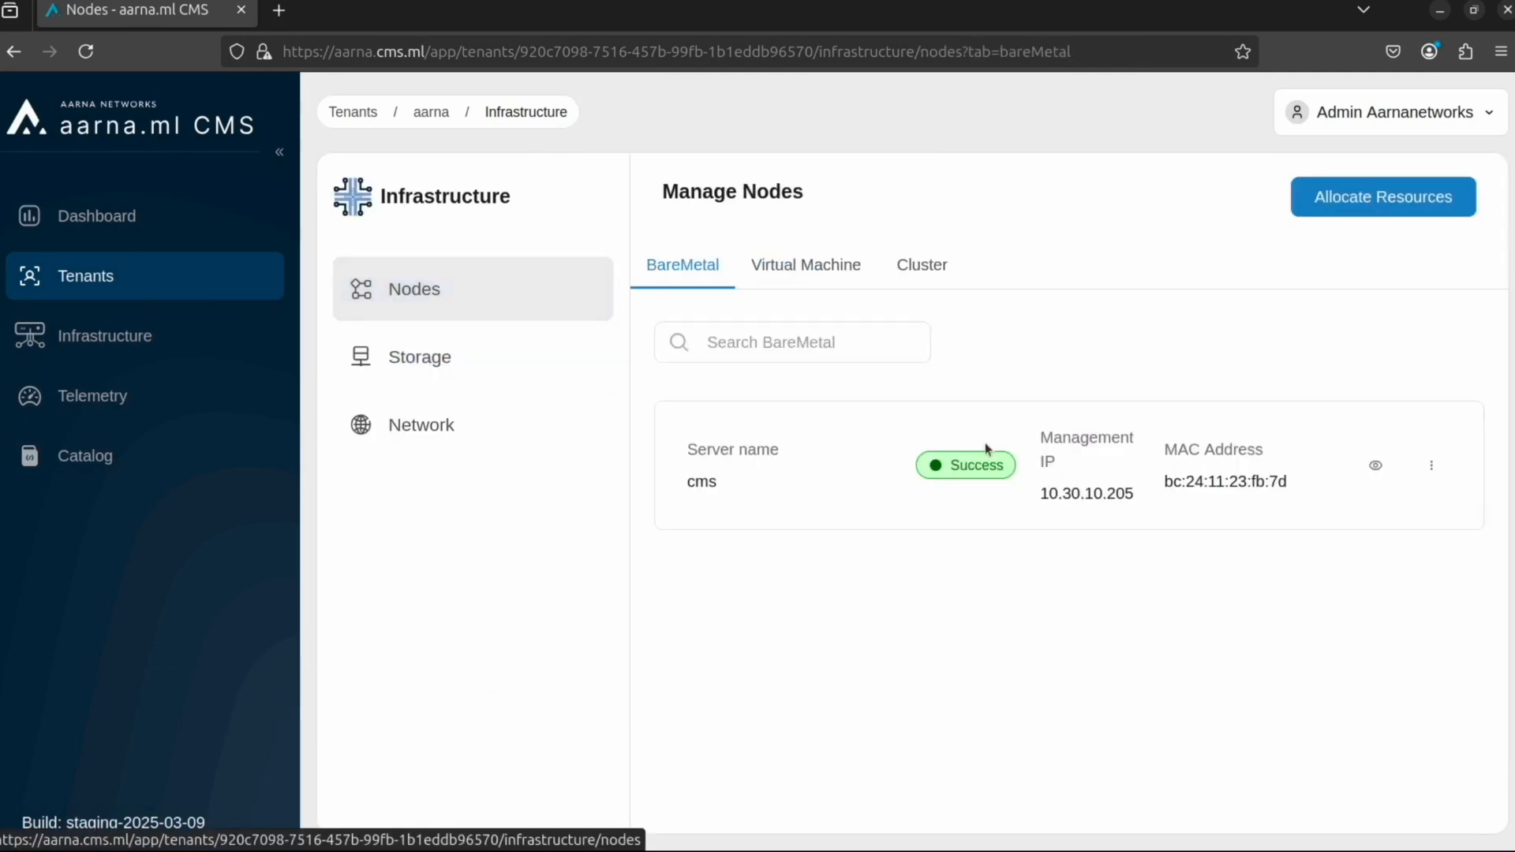
{"action": "left_click", "coordinate": [1431, 465]}
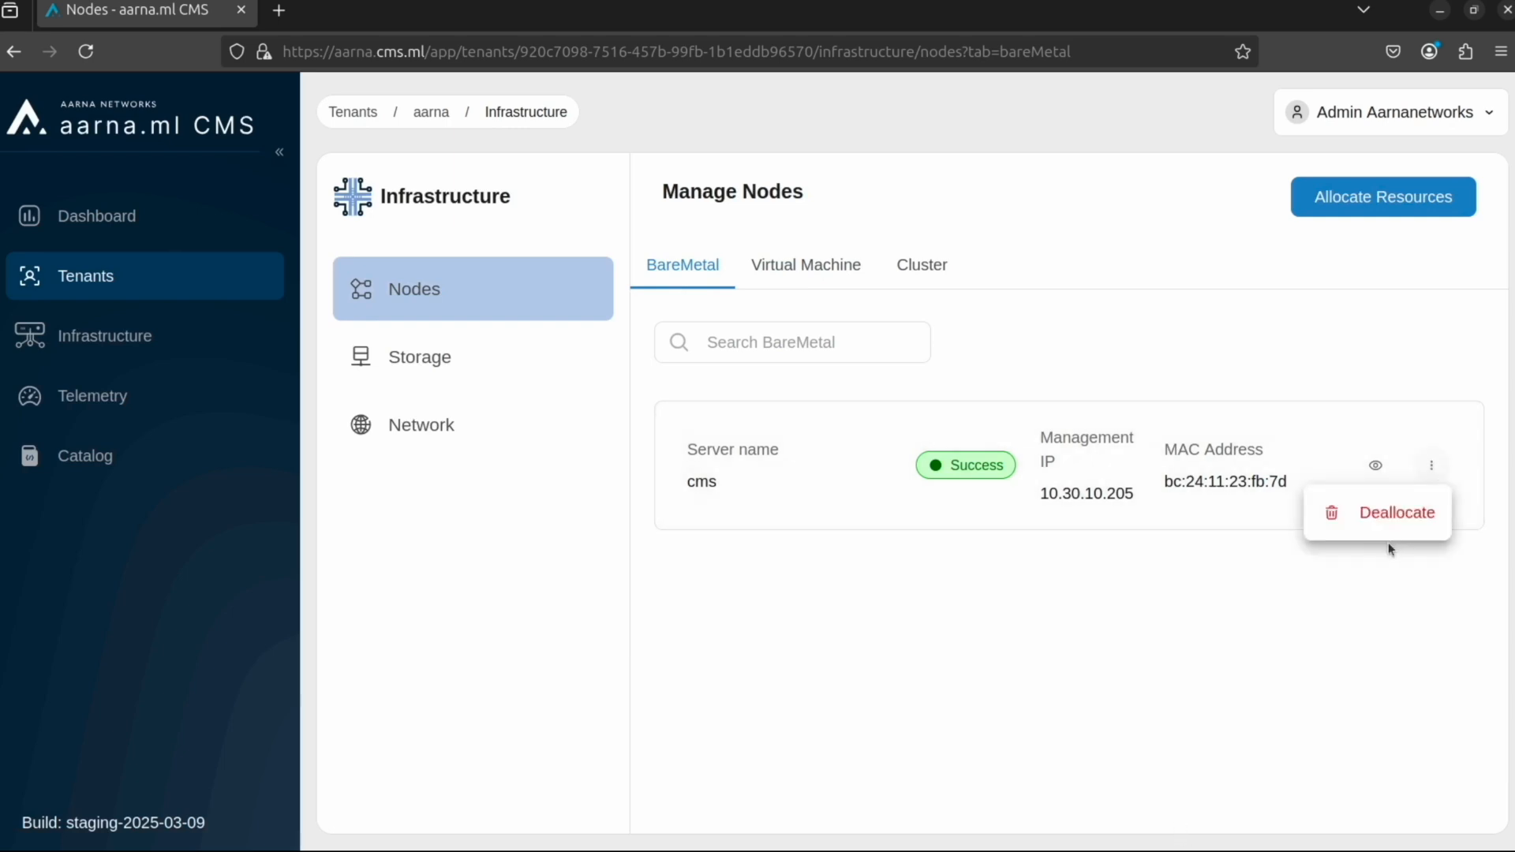
{"action": "left_click", "coordinate": [1385, 513]}
{"action": "left_click", "coordinate": [996, 535]}
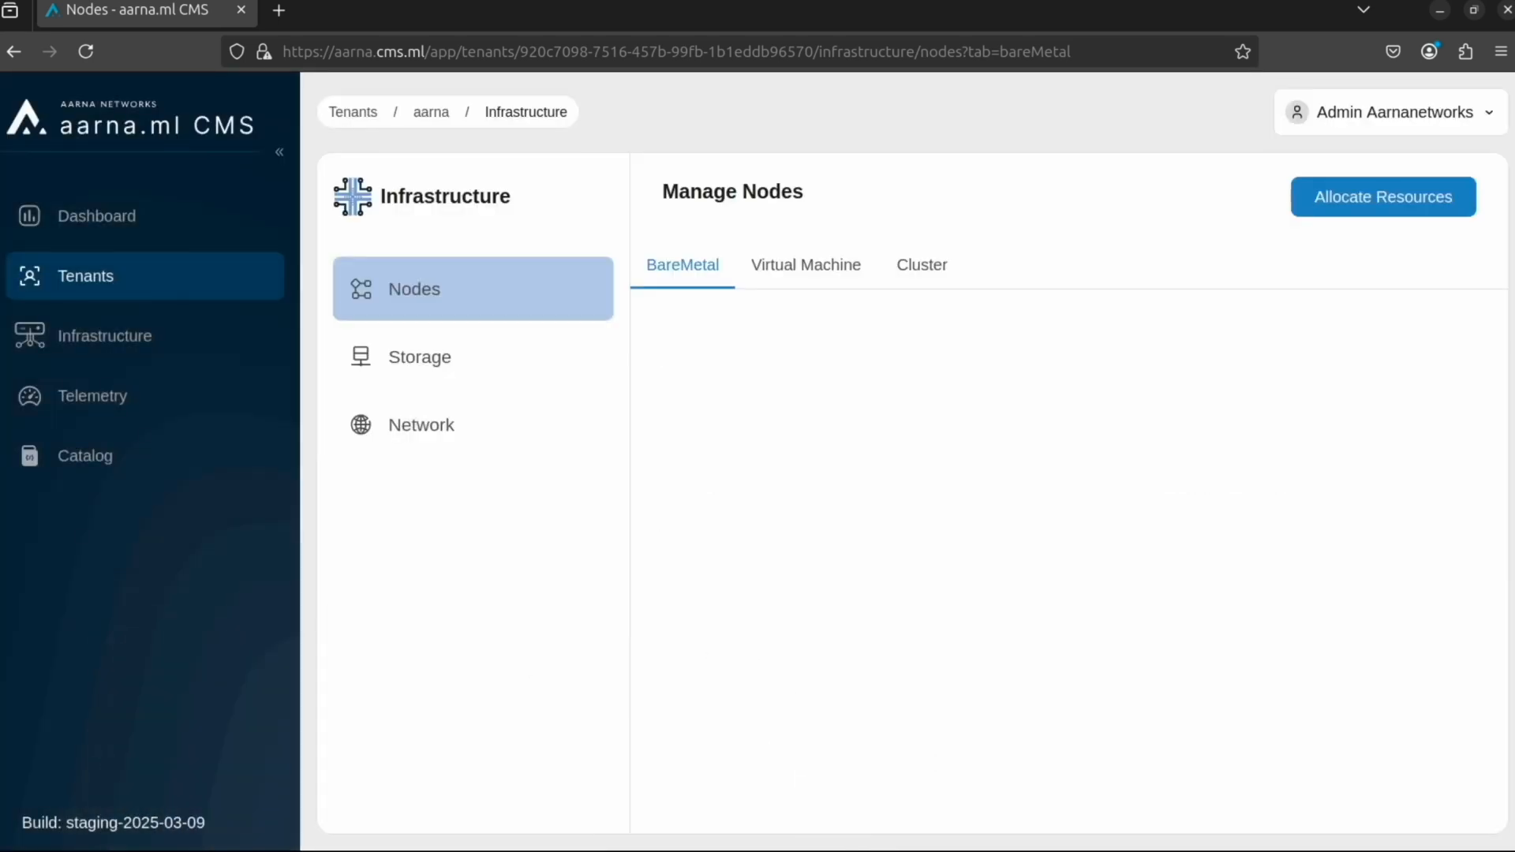